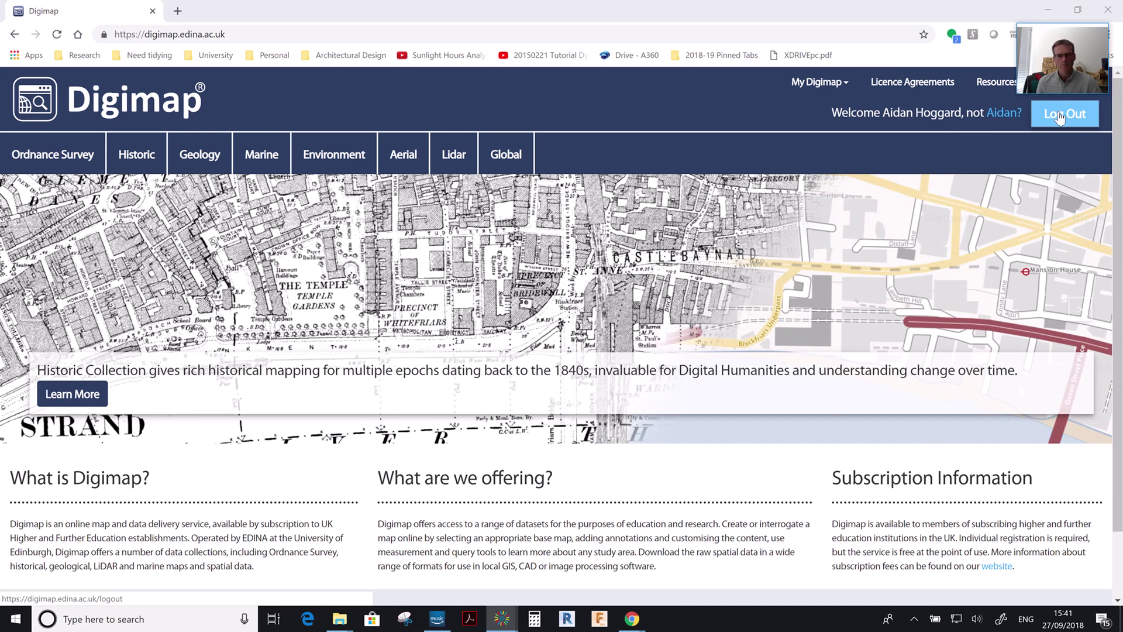
Log out of Digimap and log back in with University of Sheffield as the sign-in organisation.
click(1059, 117)
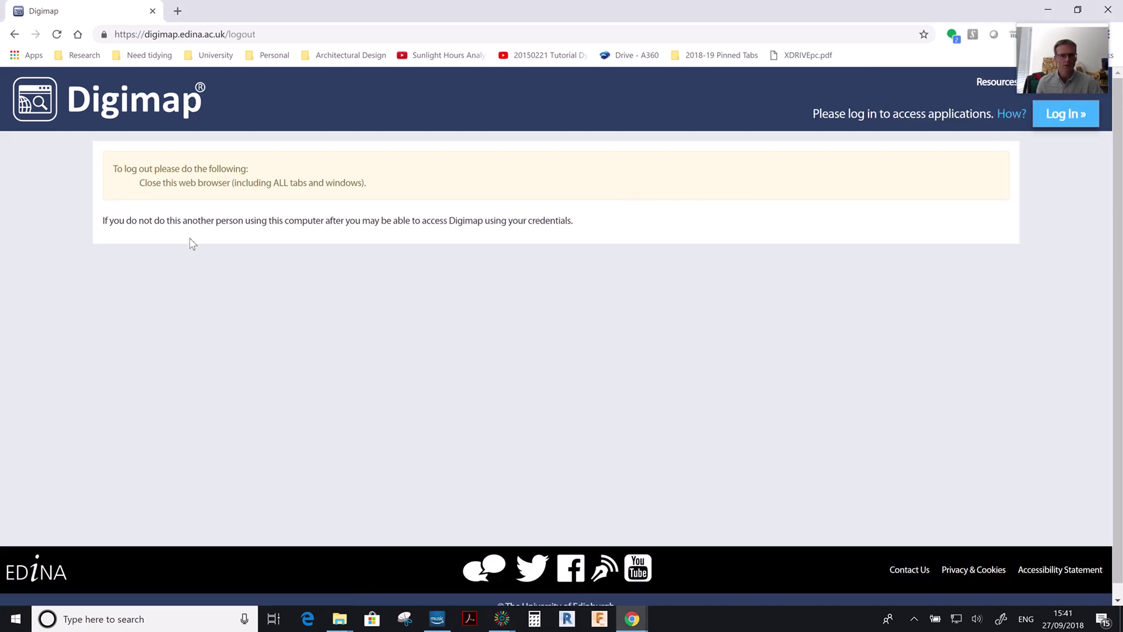
click(1068, 117)
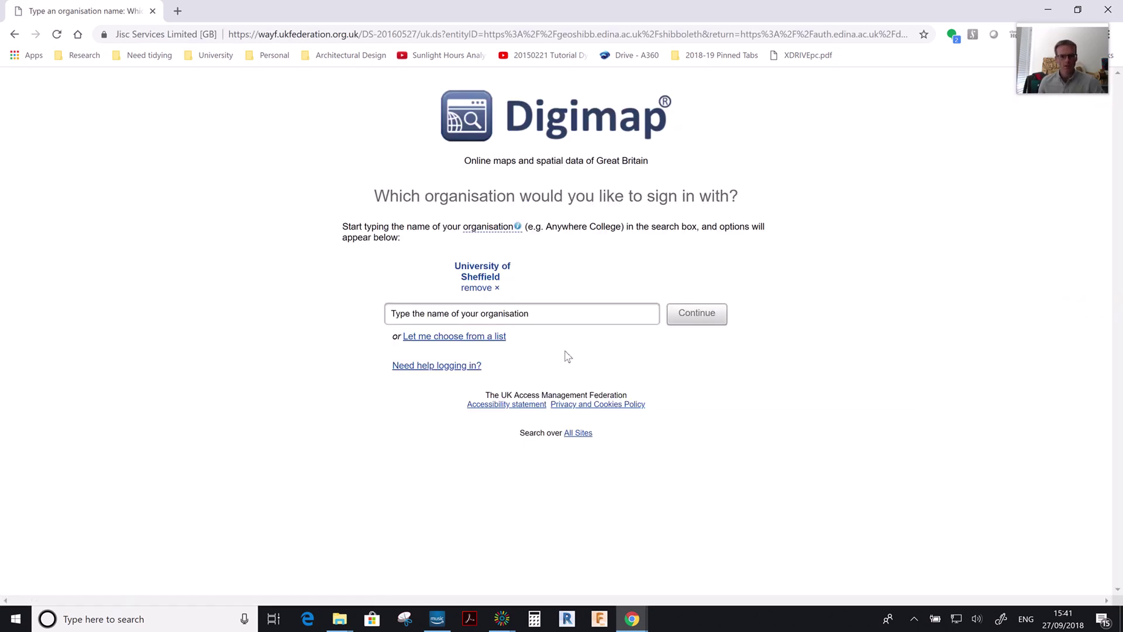
click(481, 315)
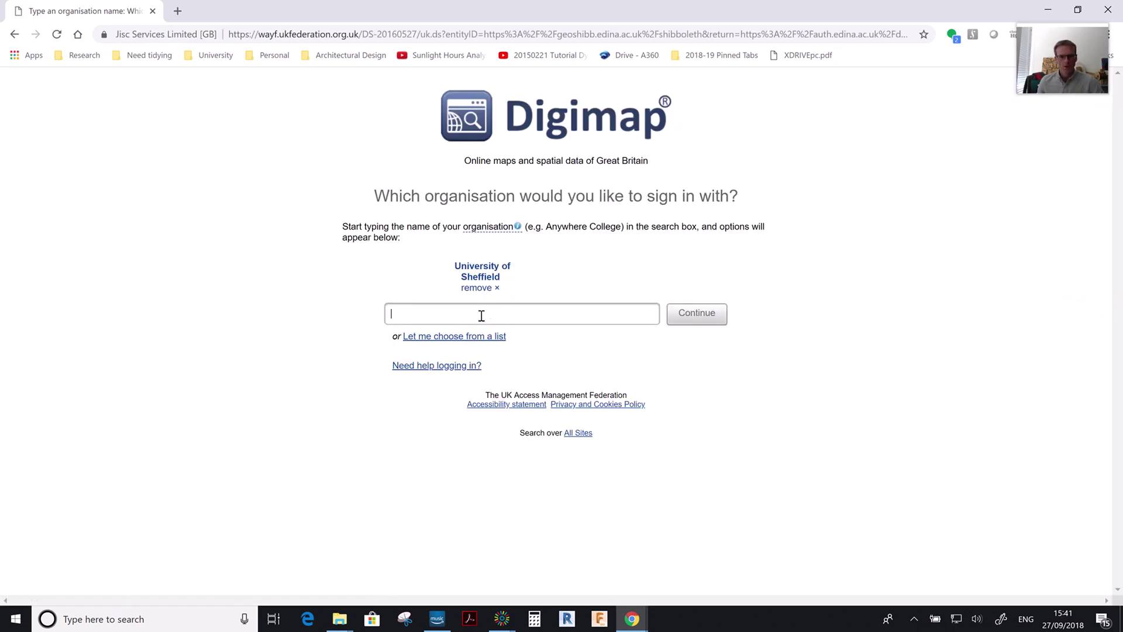
click(480, 275)
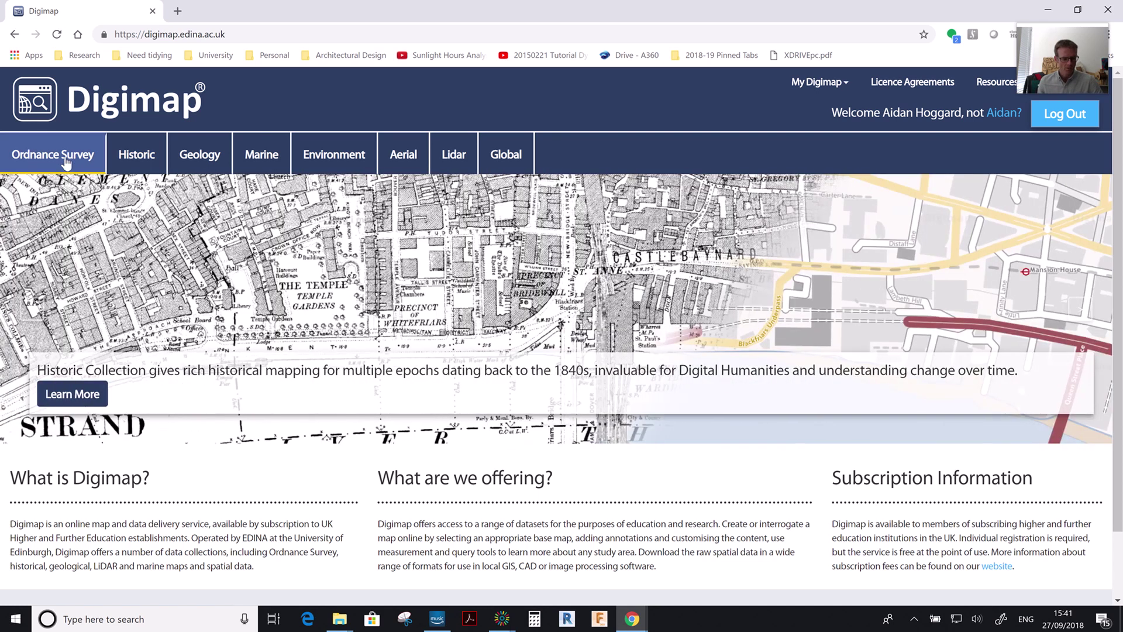
Open the current Data Download application of the Ordnance Survey collection.
click(66, 158)
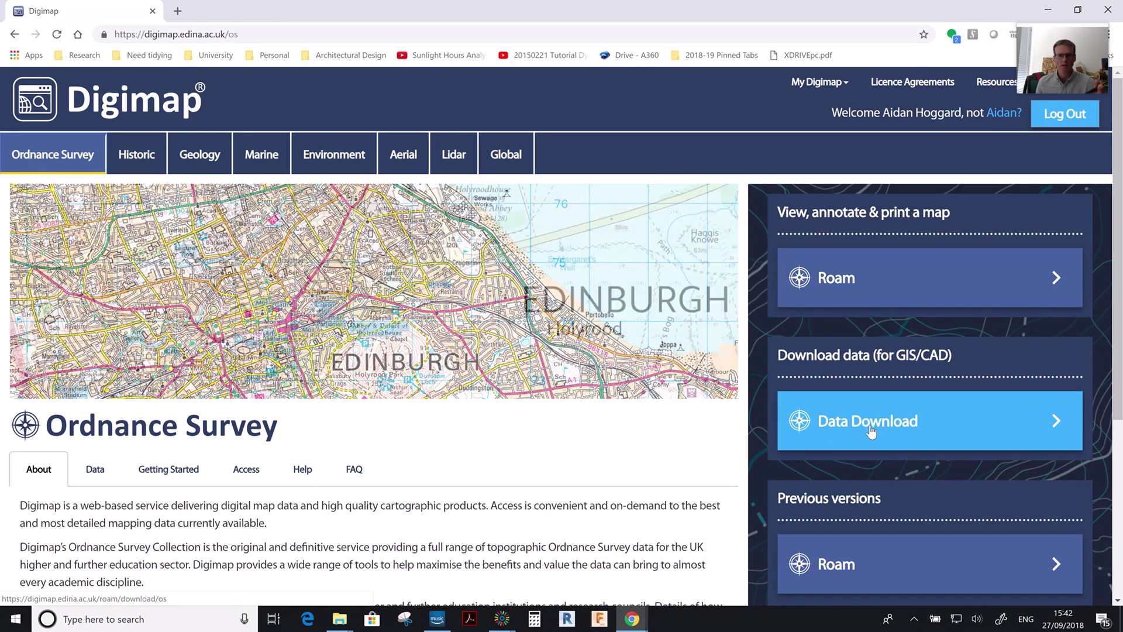
scroll(872, 430, down, 2)
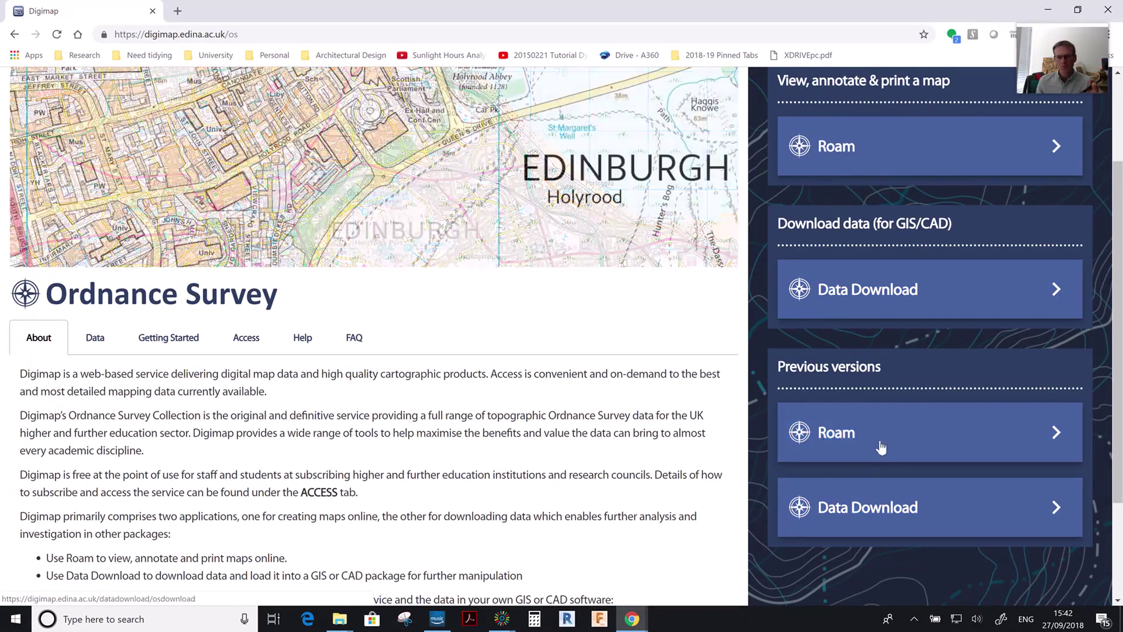
scroll(872, 293, up, 1)
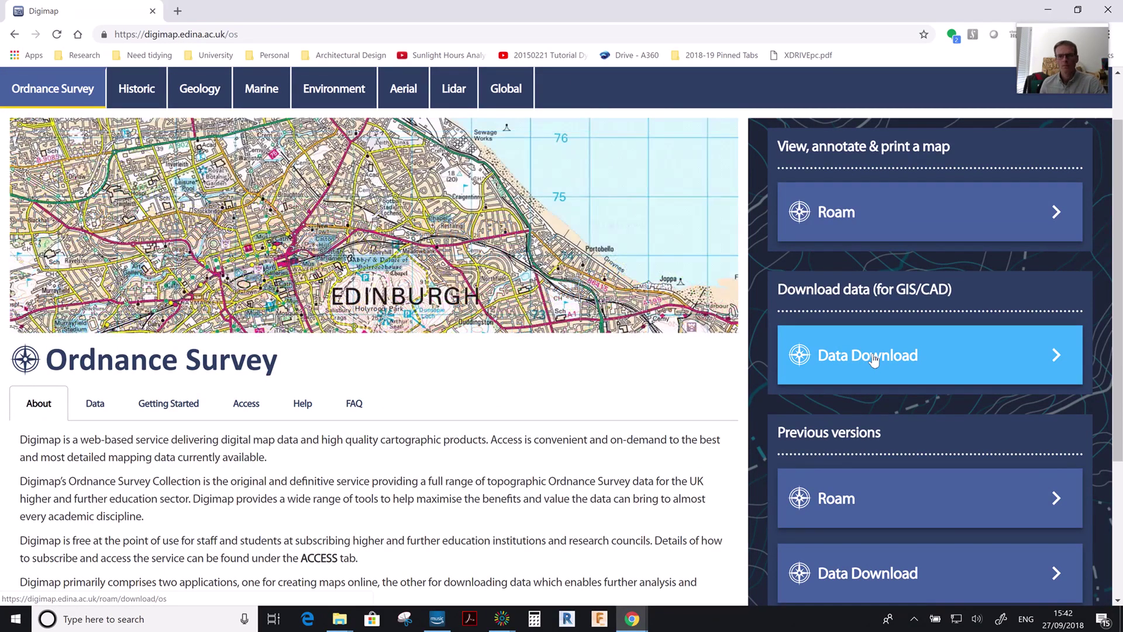
click(876, 358)
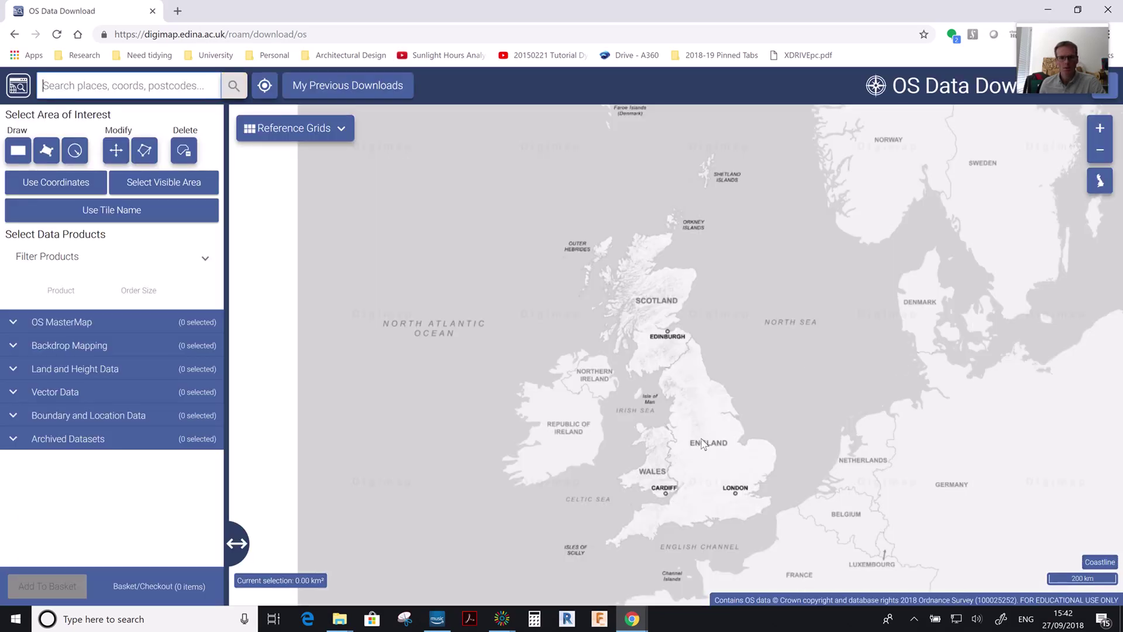
Find Sheffield on the map and bring its city centre and western suburbs into view.
scroll(704, 440, up, 2)
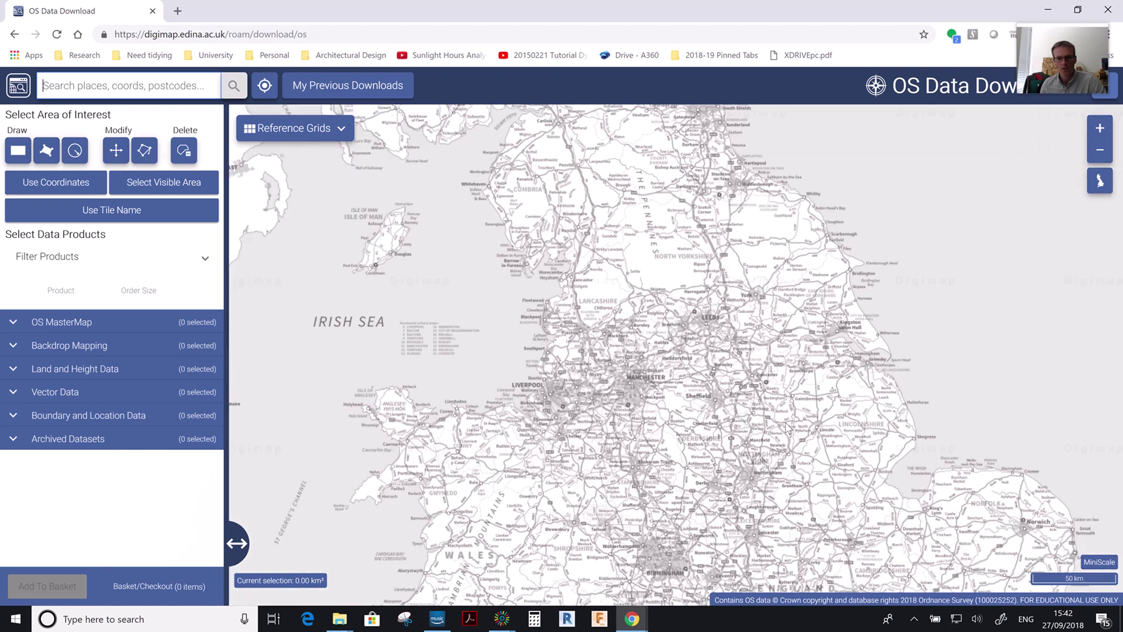
scroll(741, 415, up, 2)
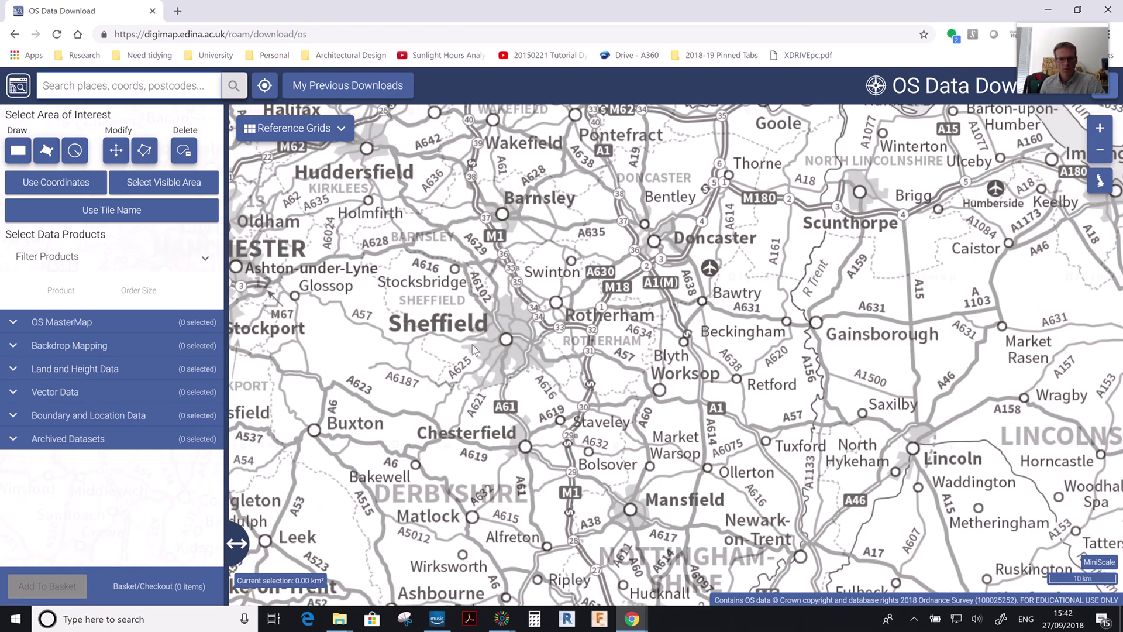
drag(479, 354, 546, 353)
scroll(529, 339, up, 2)
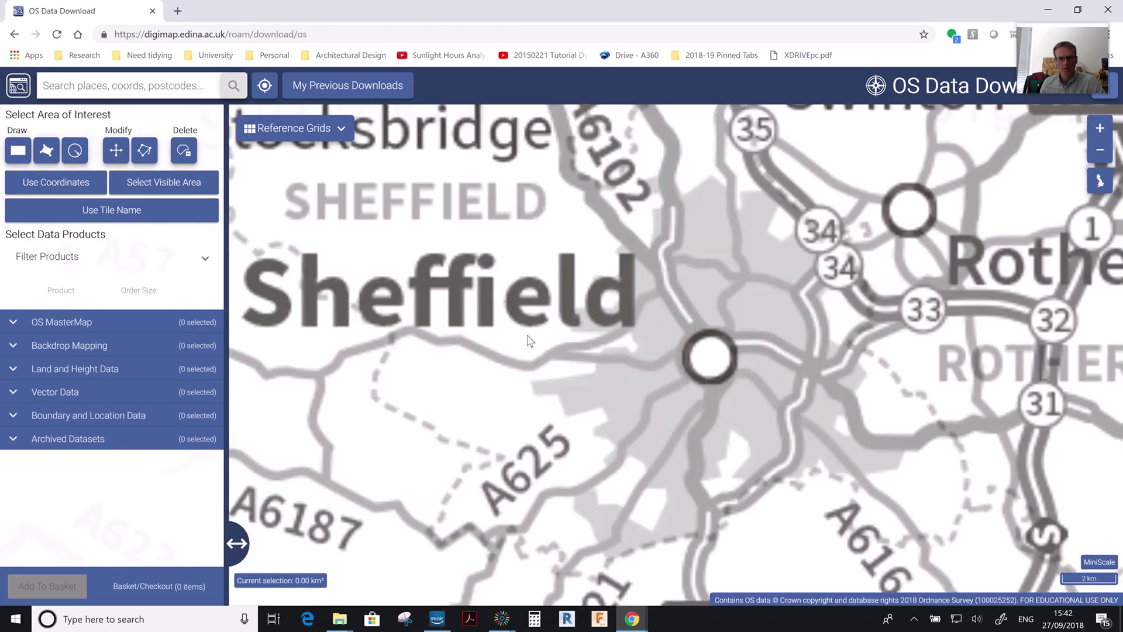
scroll(614, 346, up, 1)
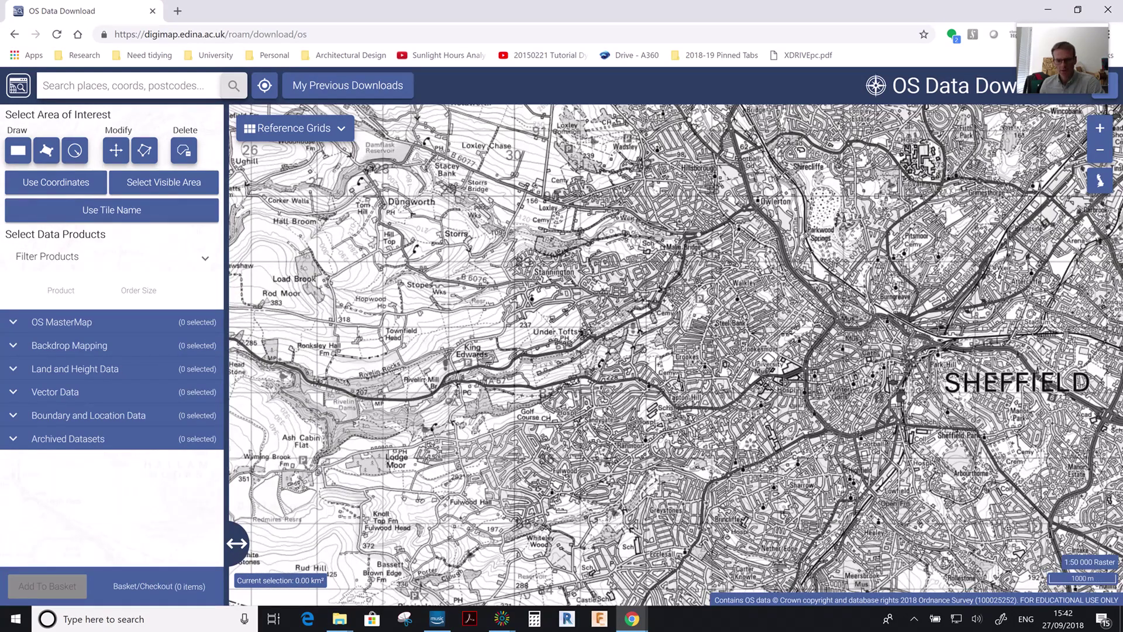
drag(724, 437, 590, 396)
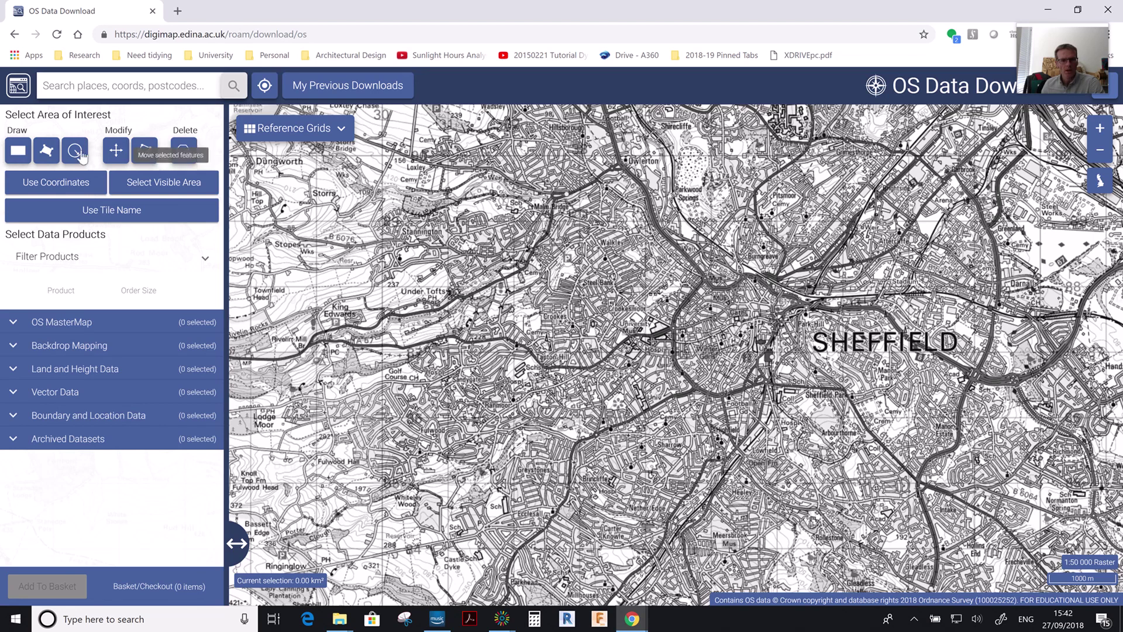
Draw a rectangular area of interest of about 8.27 km² just west of Sheffield city centre, and delete it.
click(20, 153)
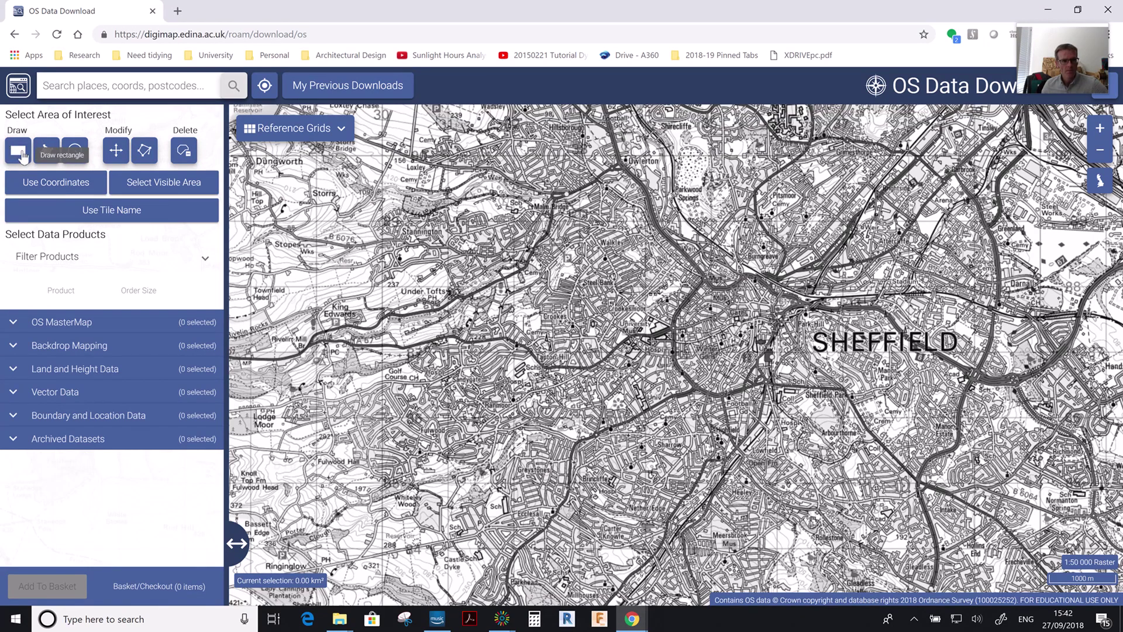
click(472, 265)
click(677, 439)
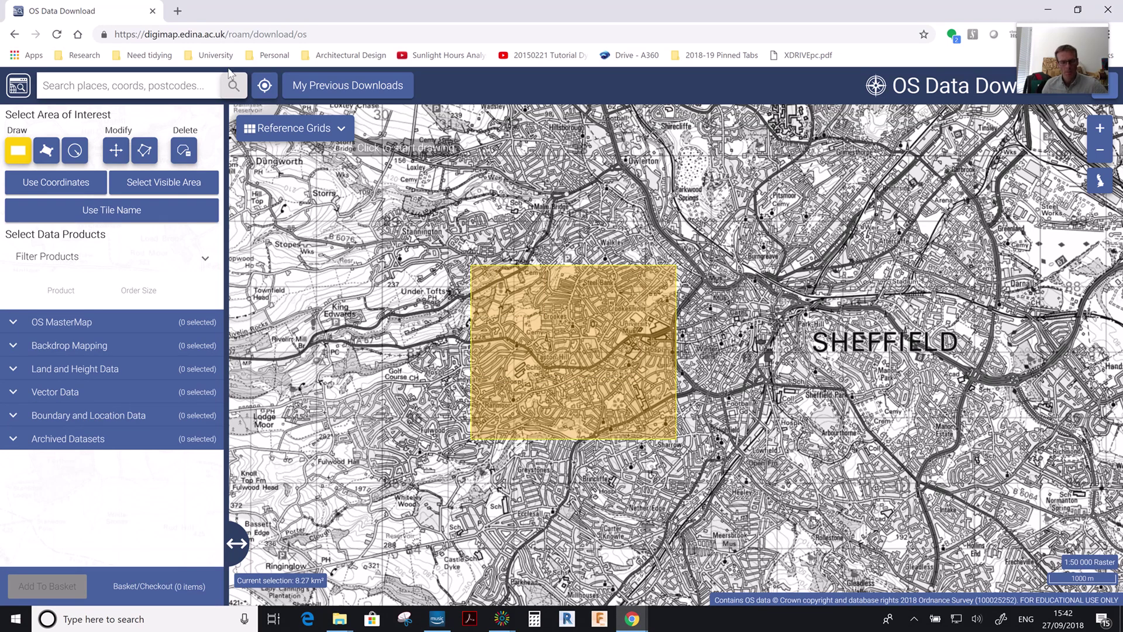
click(184, 152)
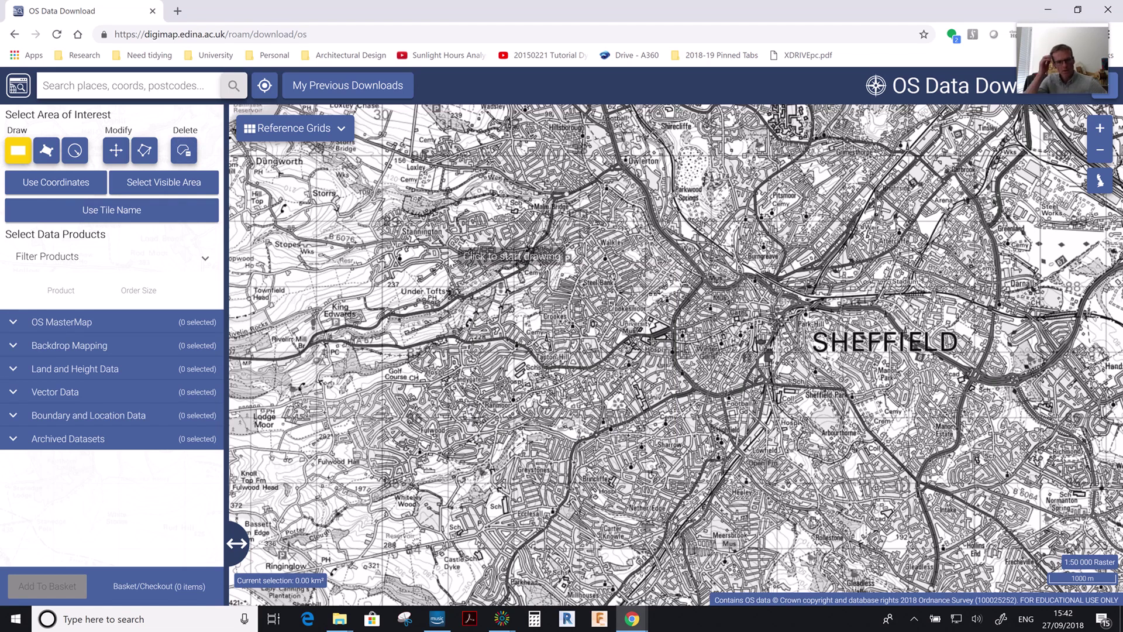
Show the 5 km reference grid over the map and examine the tile names around Sheffield.
click(343, 133)
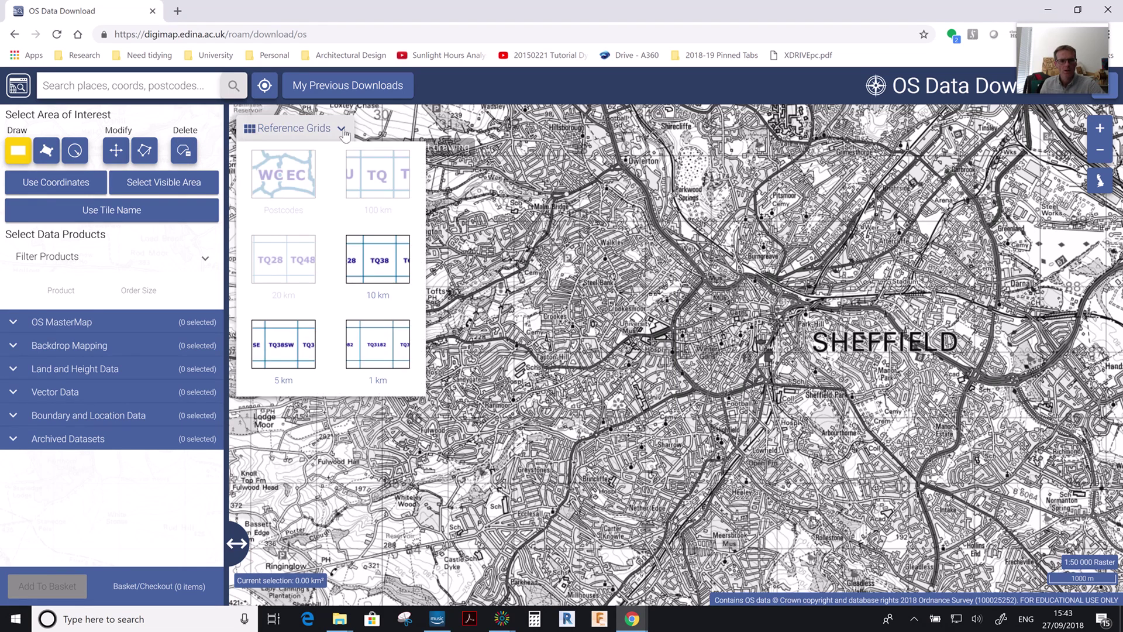
click(286, 360)
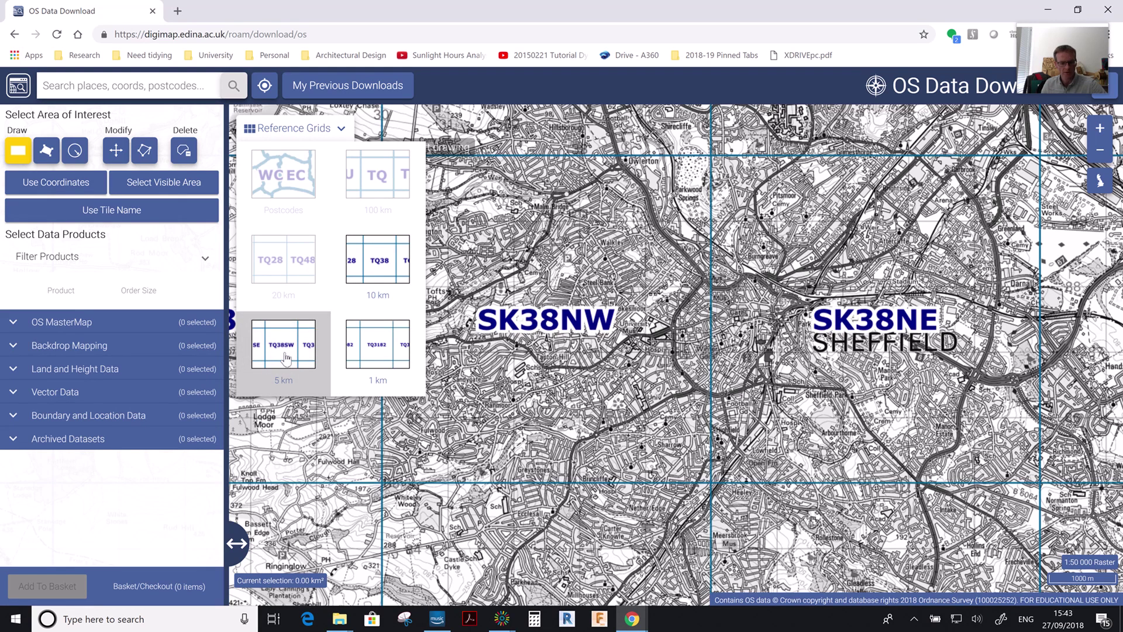
click(304, 123)
scroll(504, 346, down, 1)
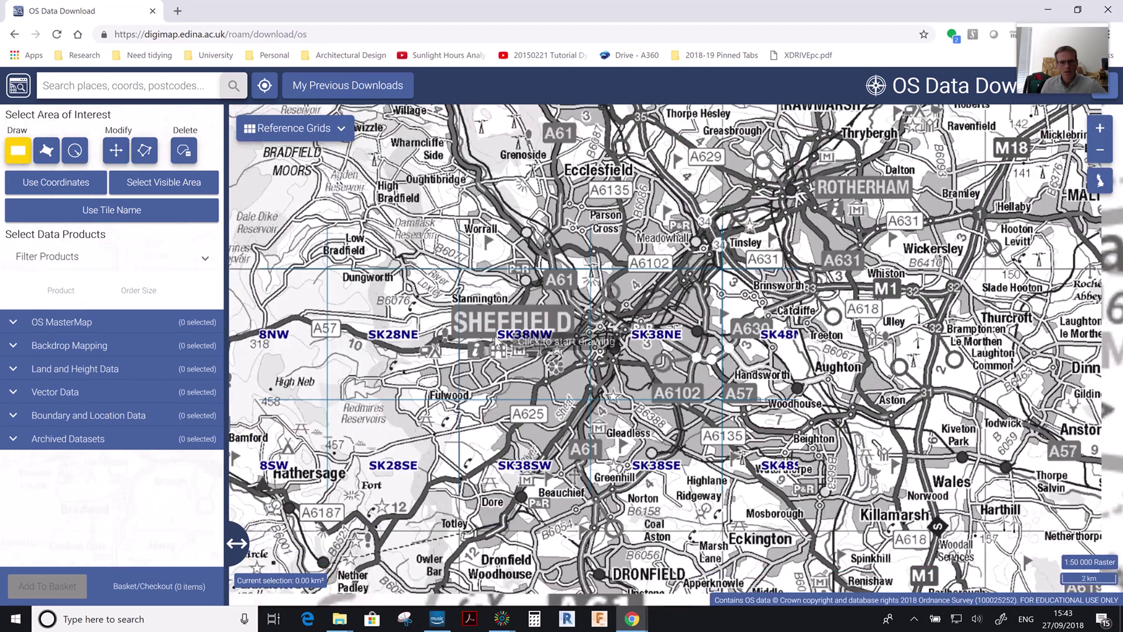
scroll(504, 345, up, 2)
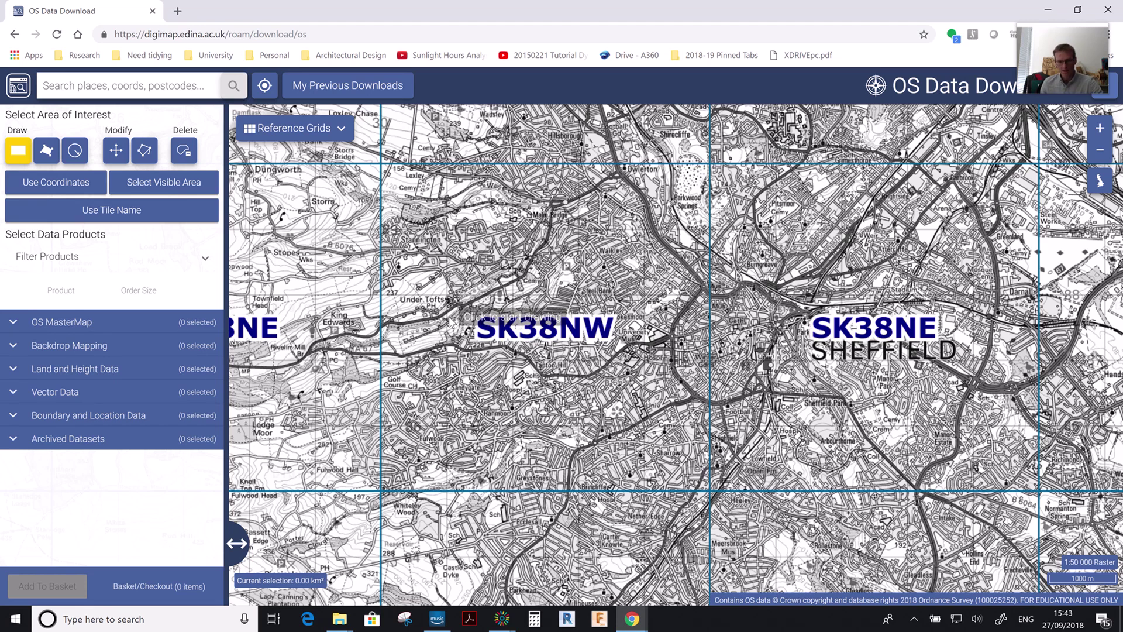
Select the area of interest by tile name, using tile SK38NW.
click(116, 221)
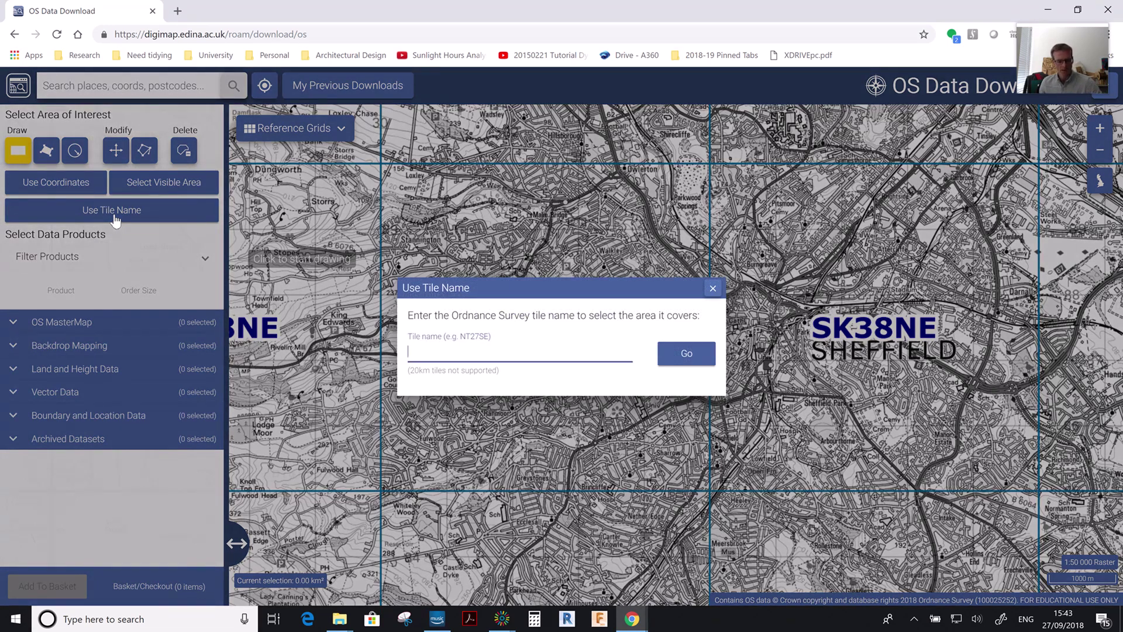
text(sk)
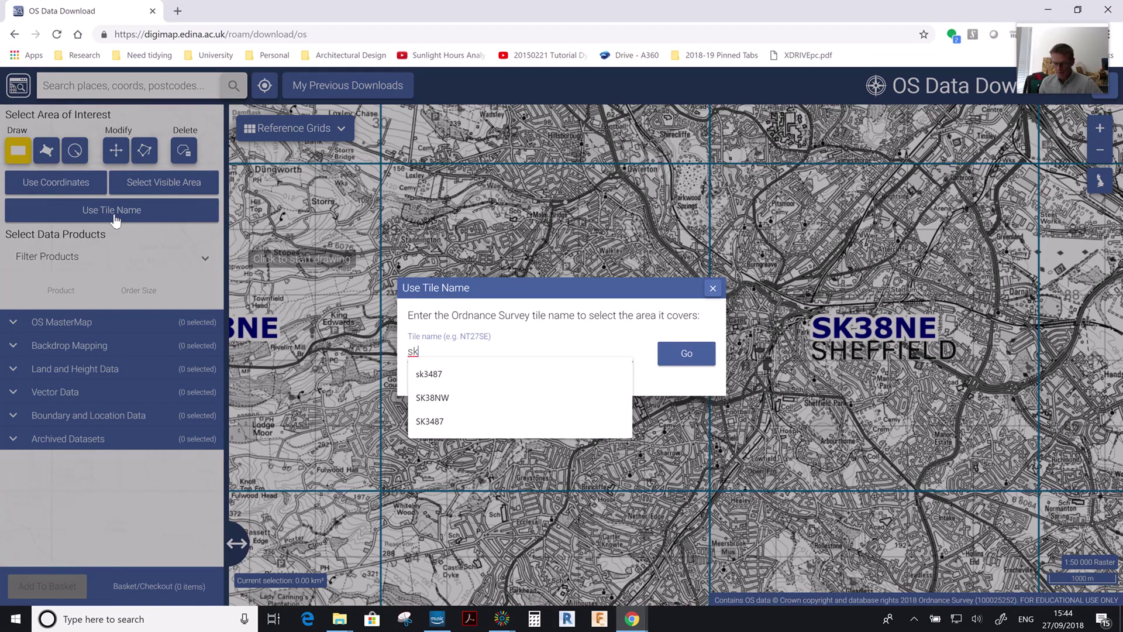
click(435, 402)
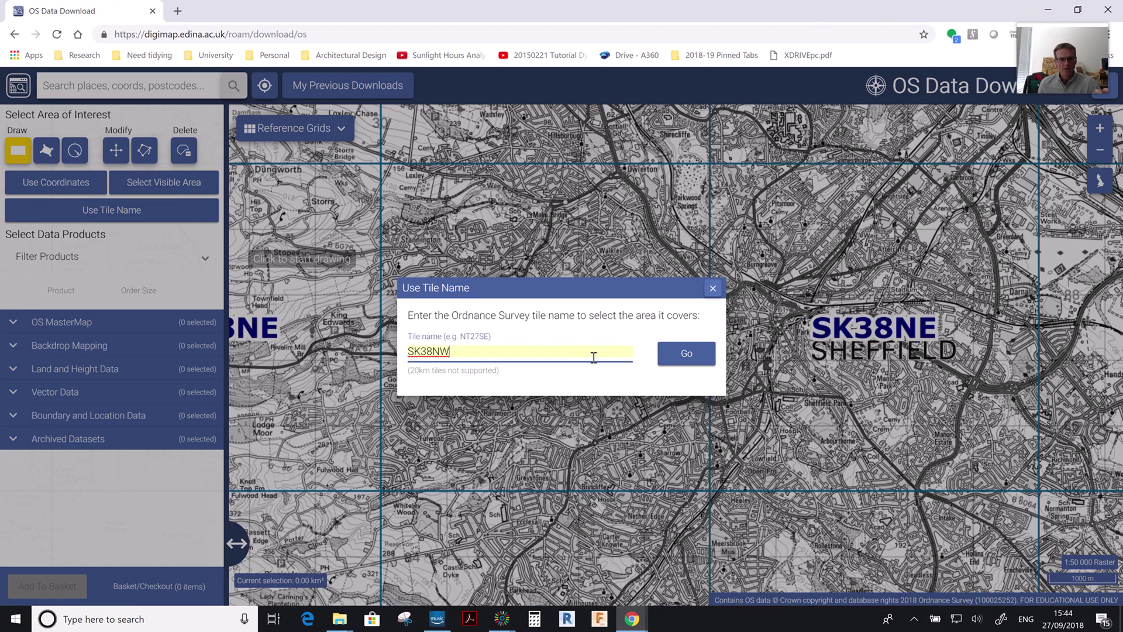
click(681, 358)
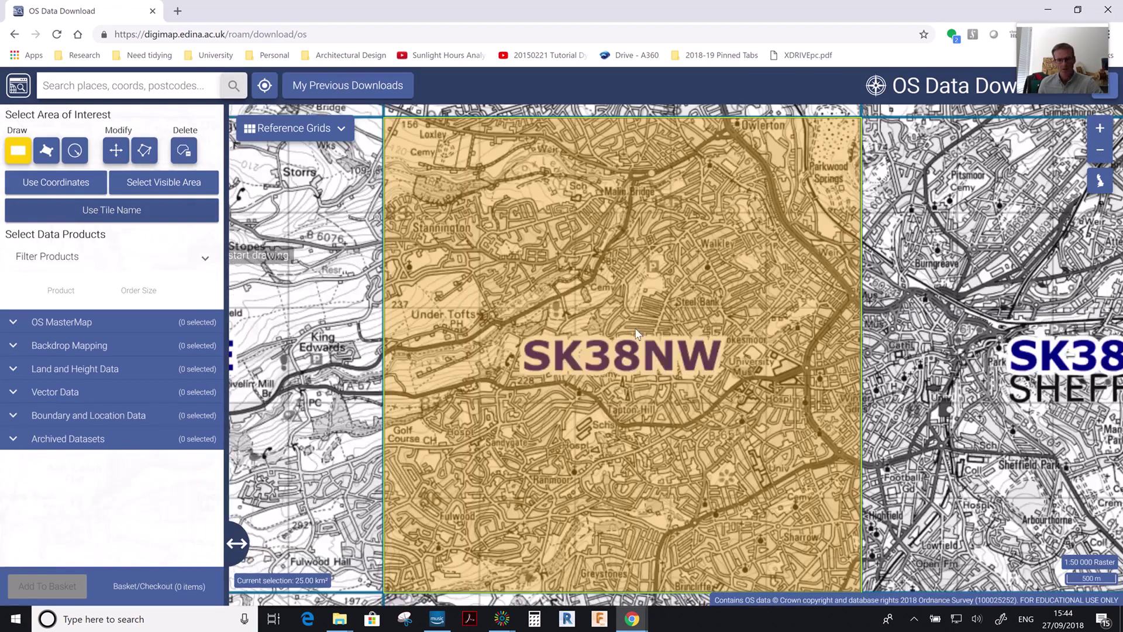
scroll(628, 330, down, 2)
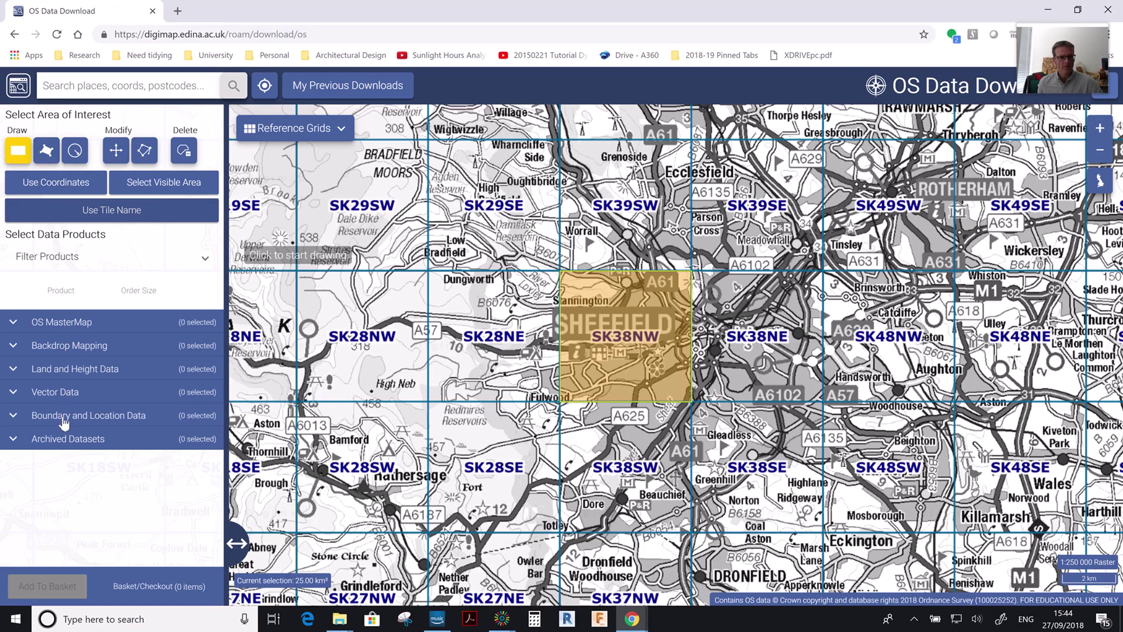
Look through the OS MasterMap products and open the product information for Greenspace.
click(61, 322)
click(14, 326)
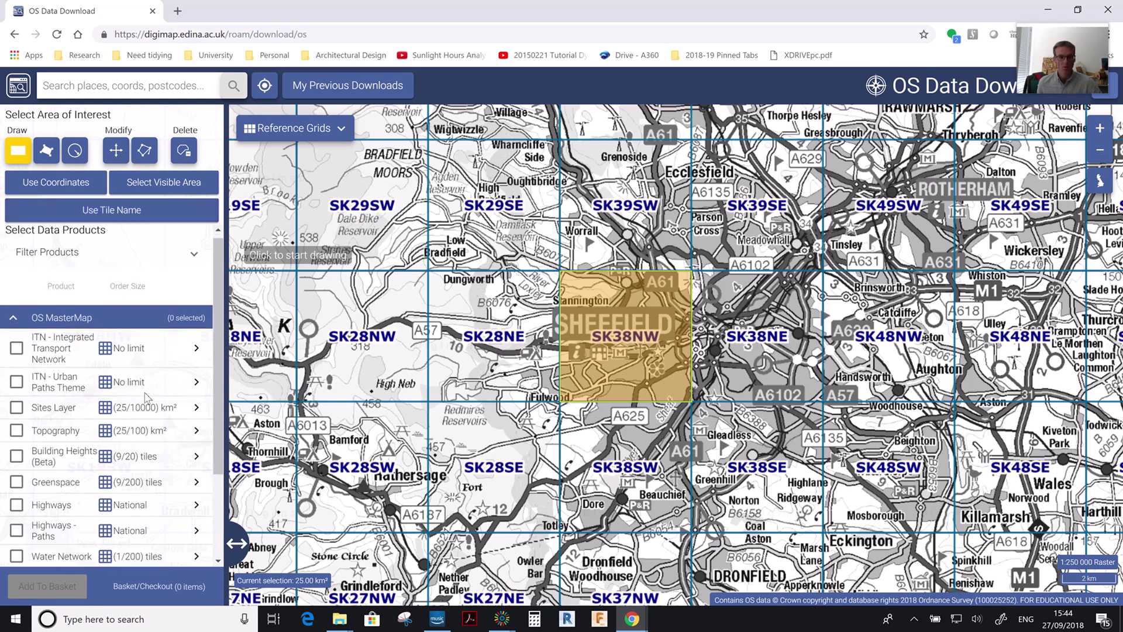
scroll(146, 398, down, 1)
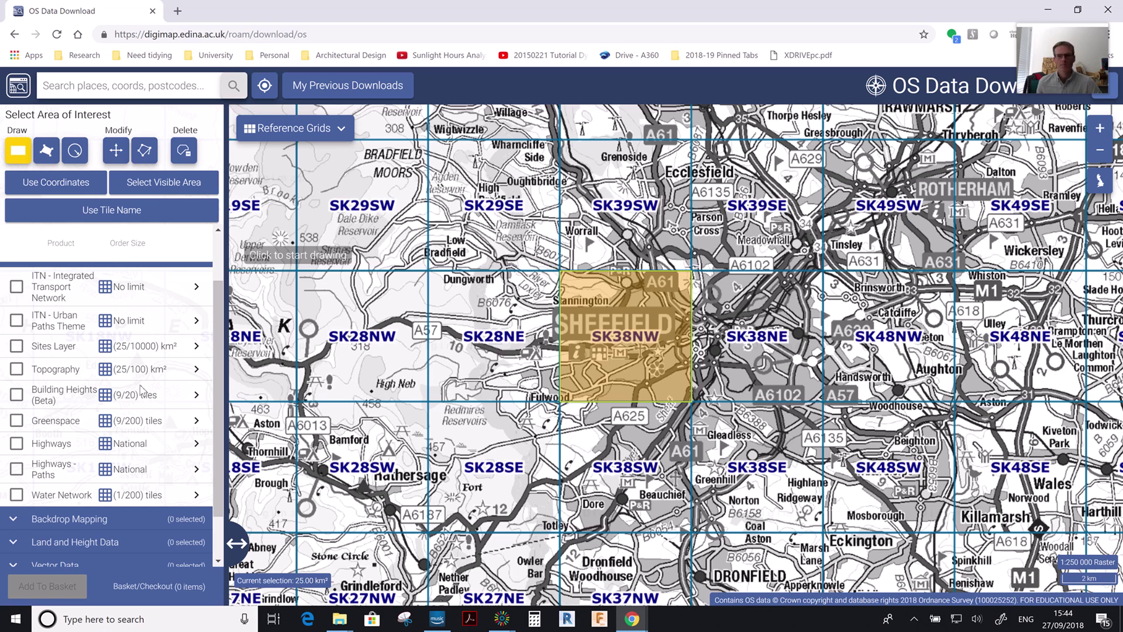
scroll(143, 386, up, 1)
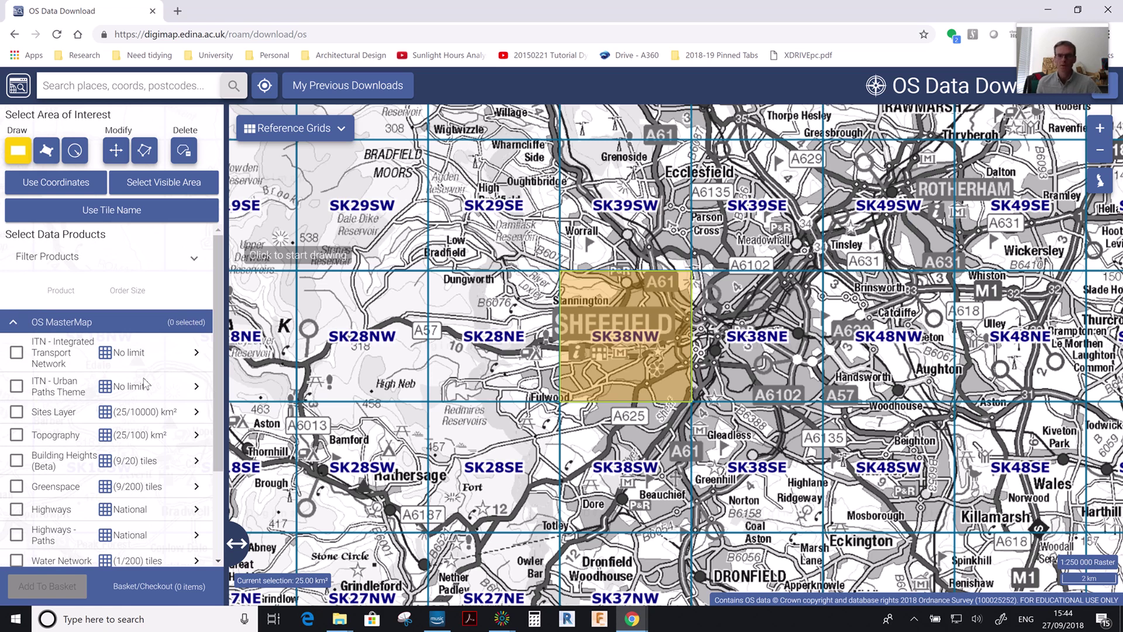
scroll(143, 381, down, 1)
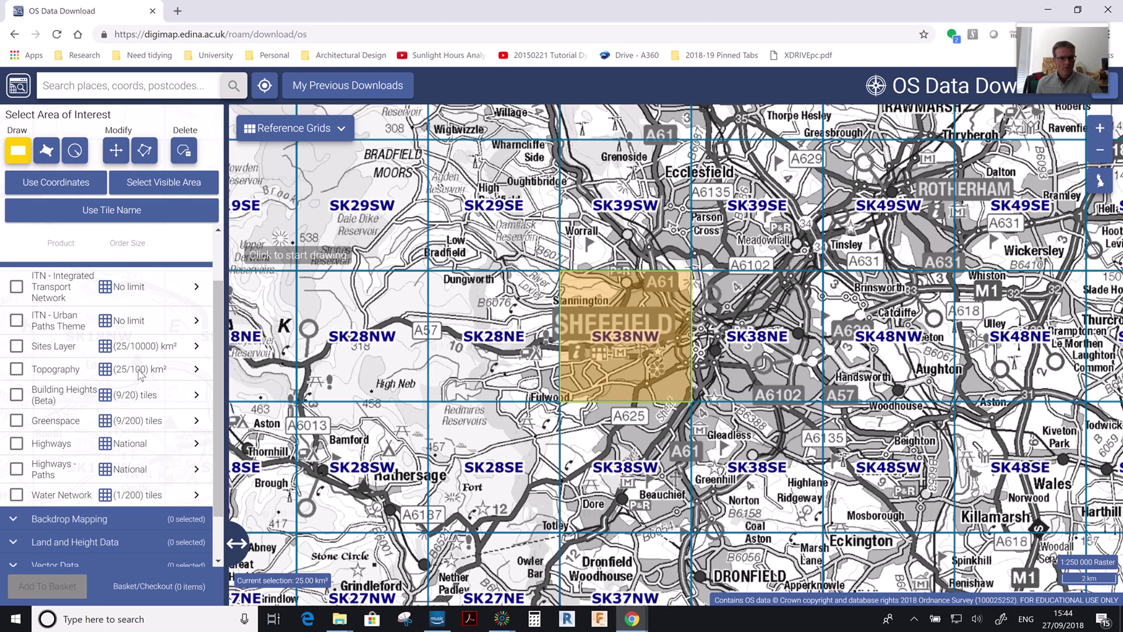
click(197, 420)
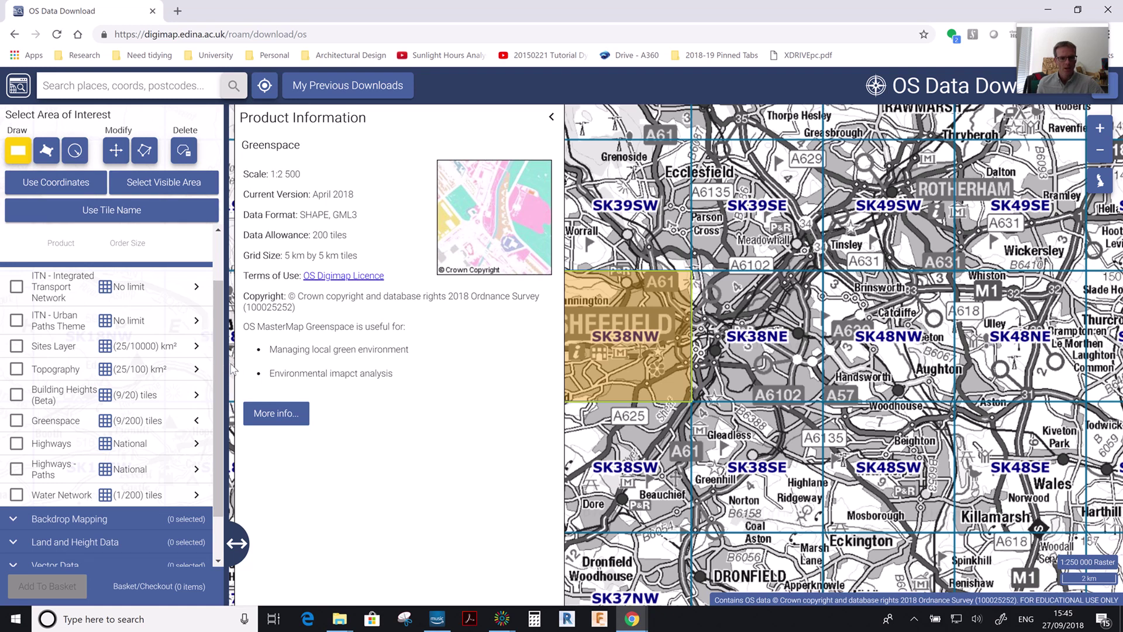
Collapse the OS MasterMap group, list the Vector Data products and open the product information for VectorMap Local.
scroll(219, 350, up, 1)
scroll(220, 349, up, 2)
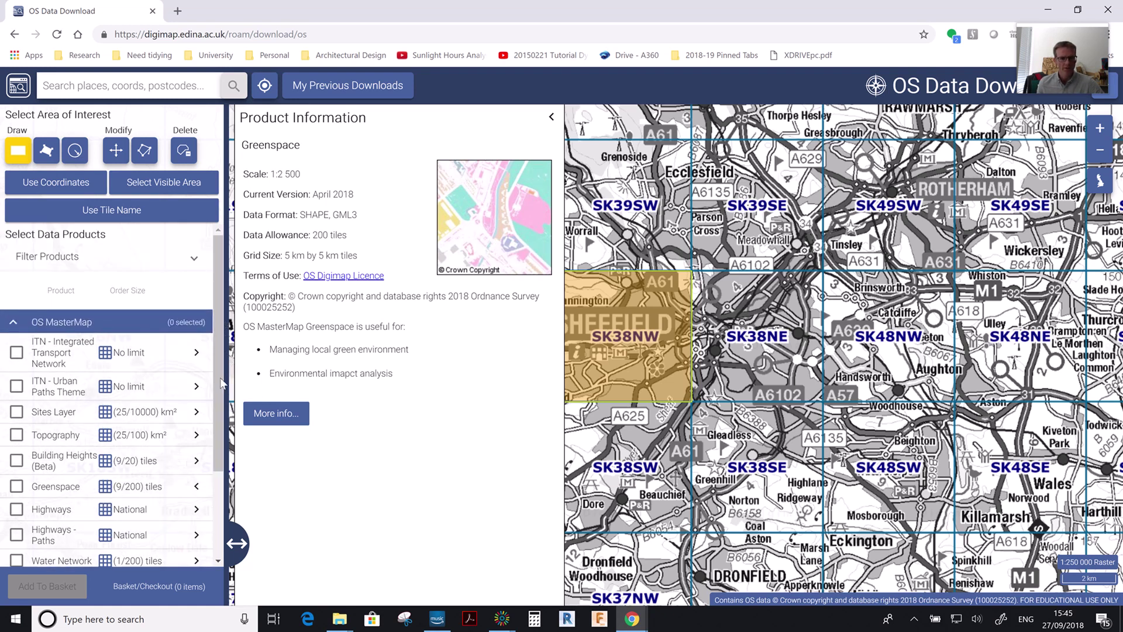
click(13, 324)
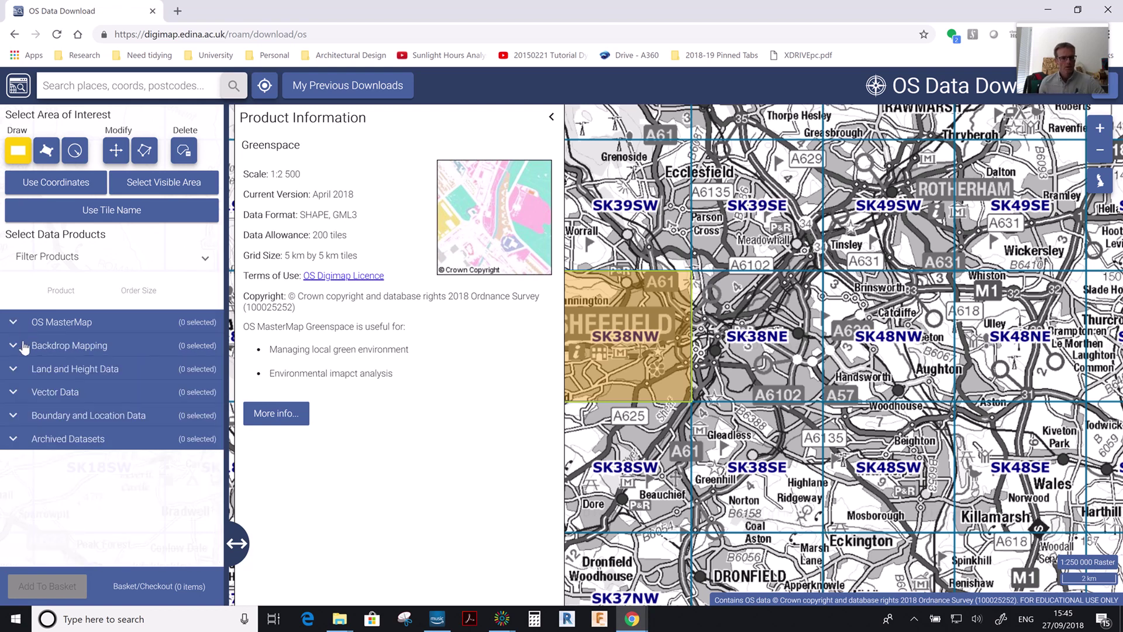
click(14, 393)
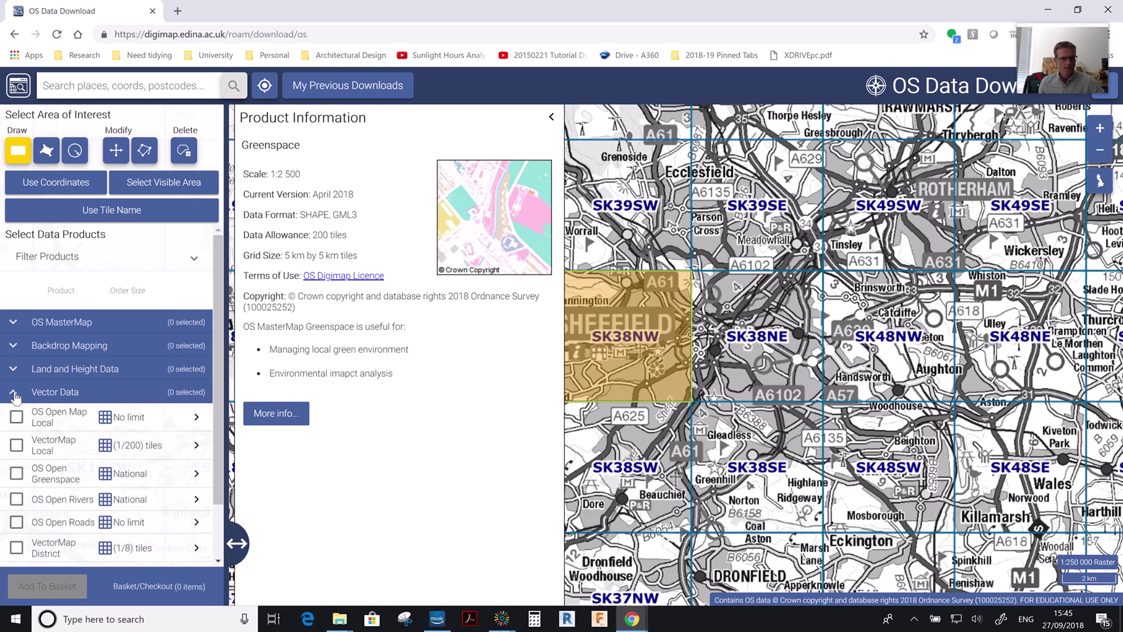
scroll(15, 398, down, 1)
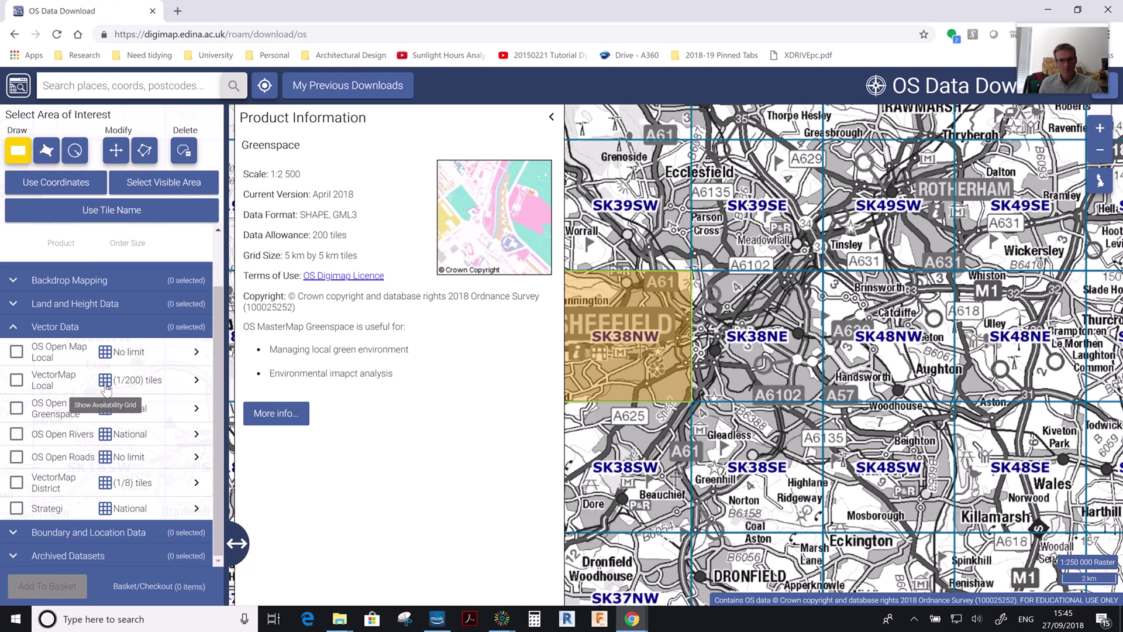
click(196, 381)
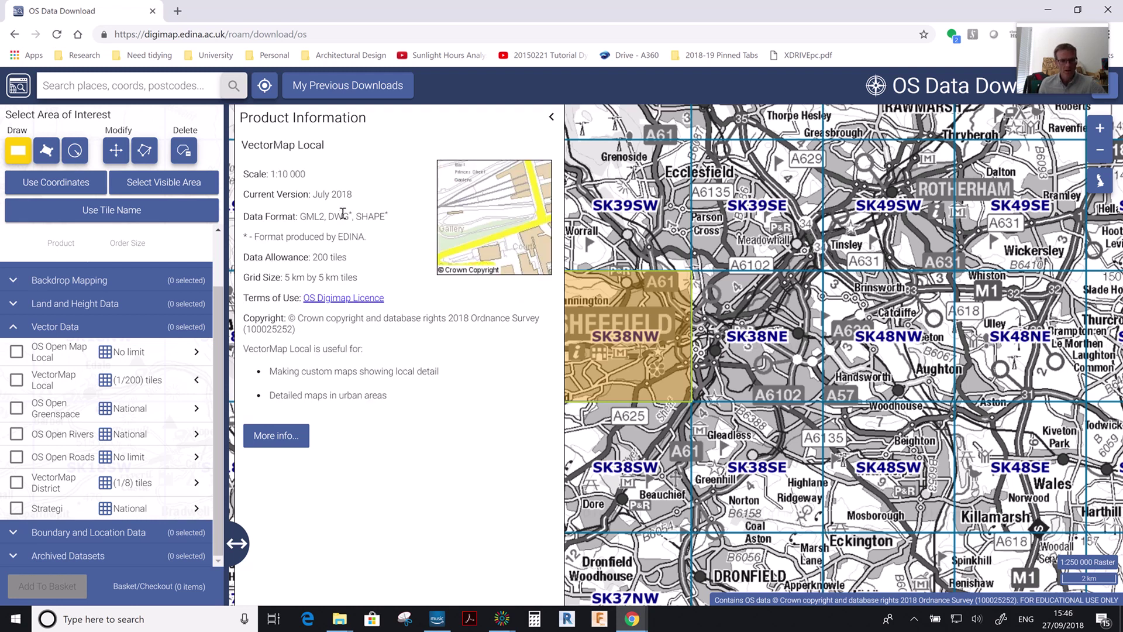
Read the VectorMap Local product information, checking its scale, data formats and grid size.
click(285, 174)
key(ctrl)
key(ctrl)
key(ctrl)
key(ctrl)
key(ctrl)
key(ctrl)
key(ctrl)
key(ctrl)
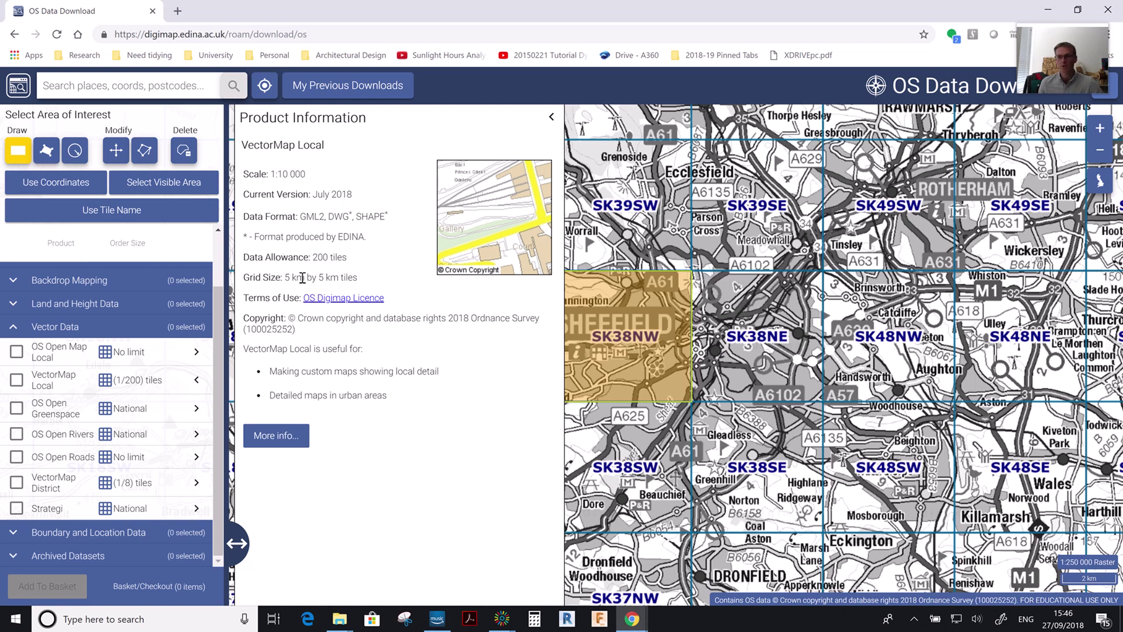
click(196, 381)
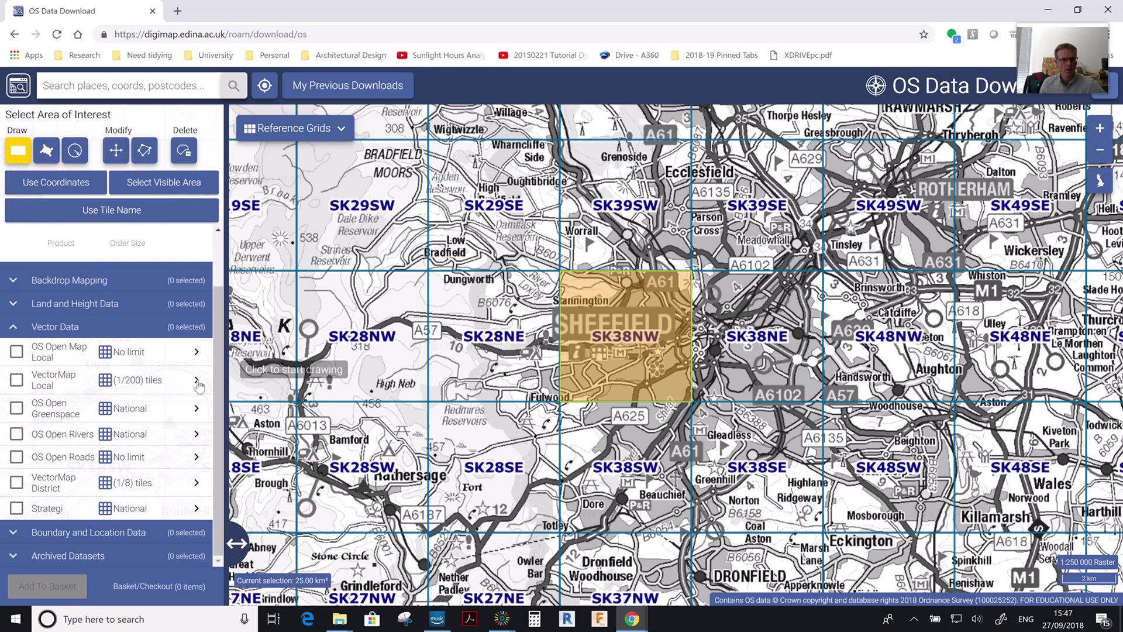
click(196, 381)
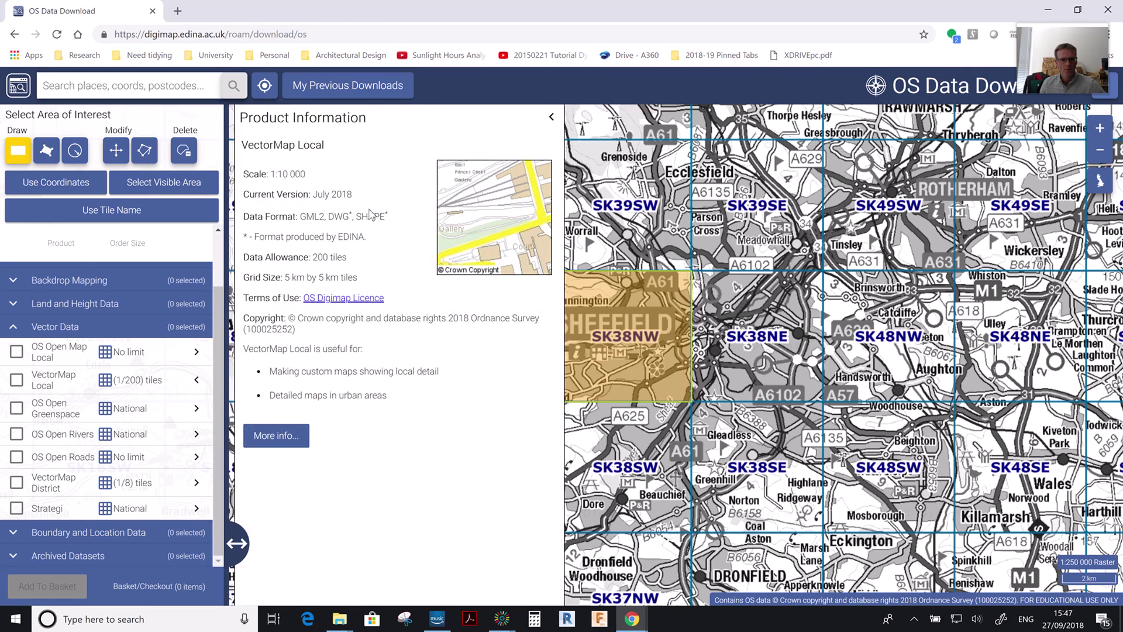
Add VectorMap Local to the basket with the July 2018 version in DWG format.
click(17, 381)
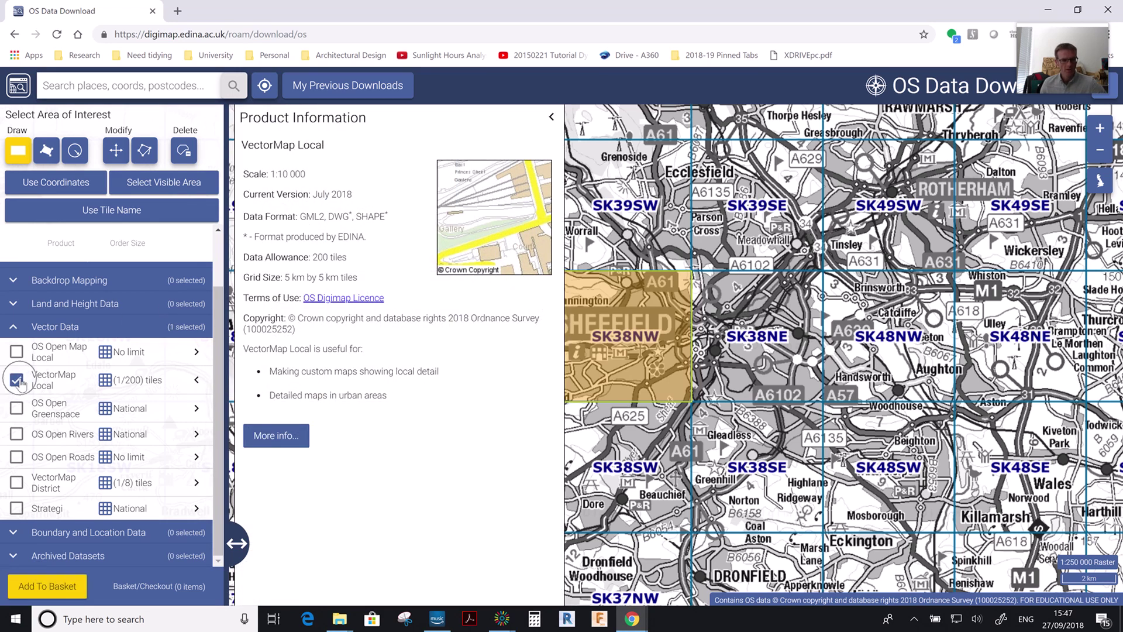
click(70, 585)
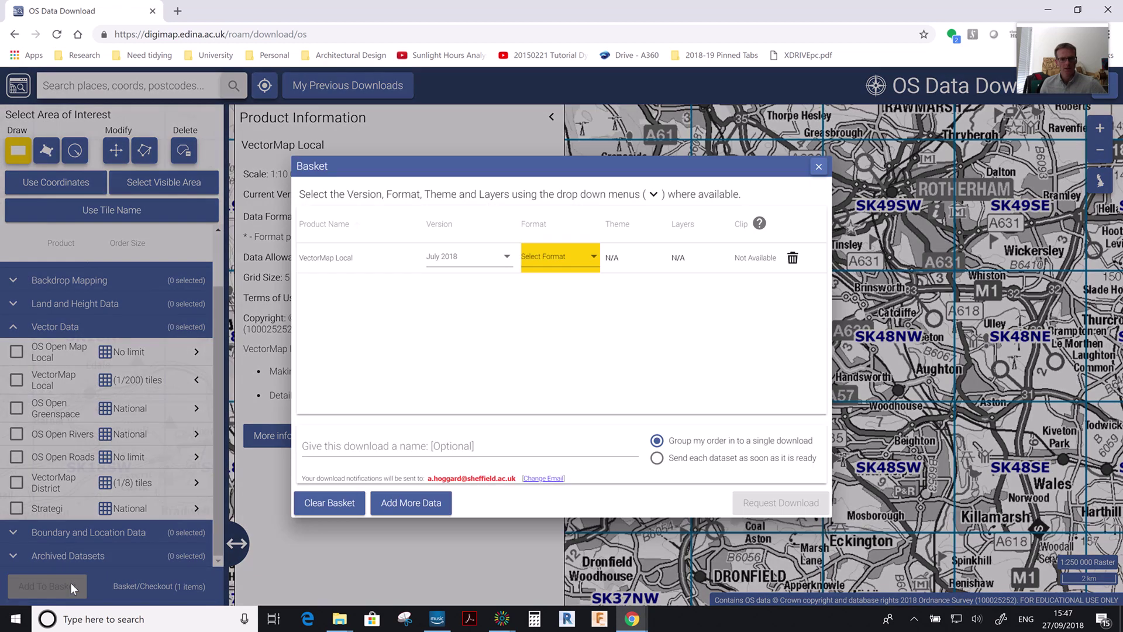
click(586, 261)
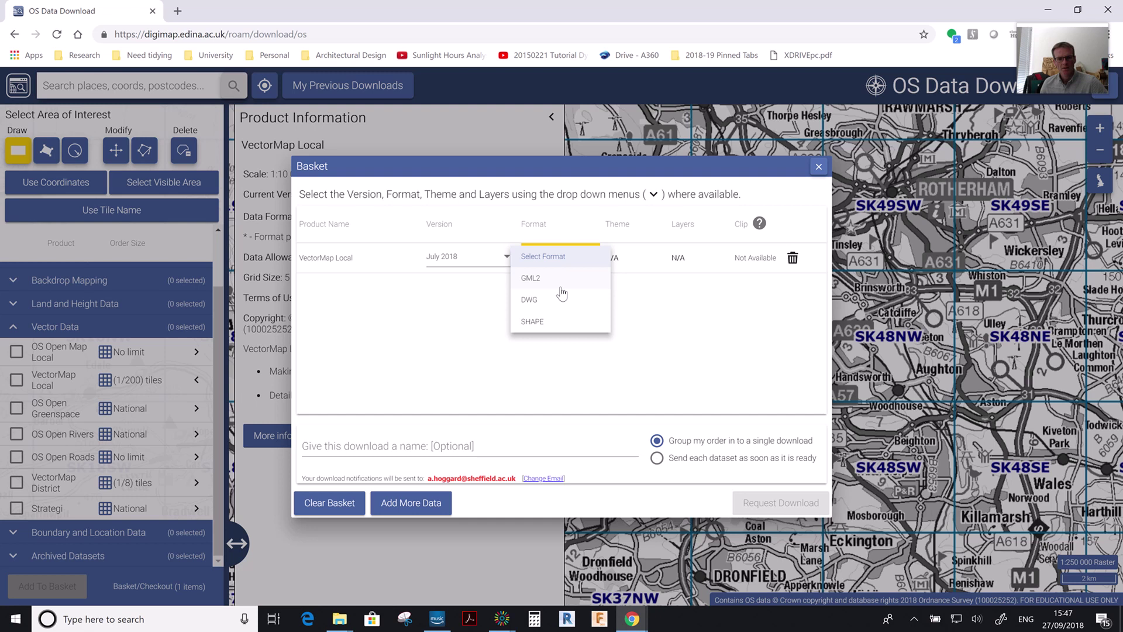
click(534, 301)
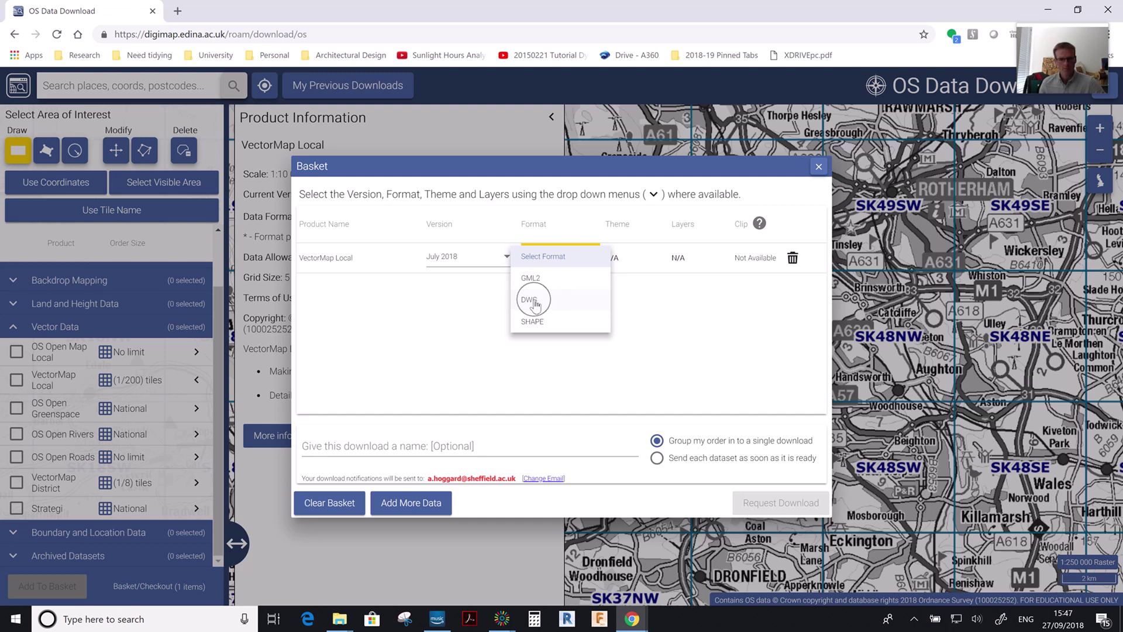
click(449, 263)
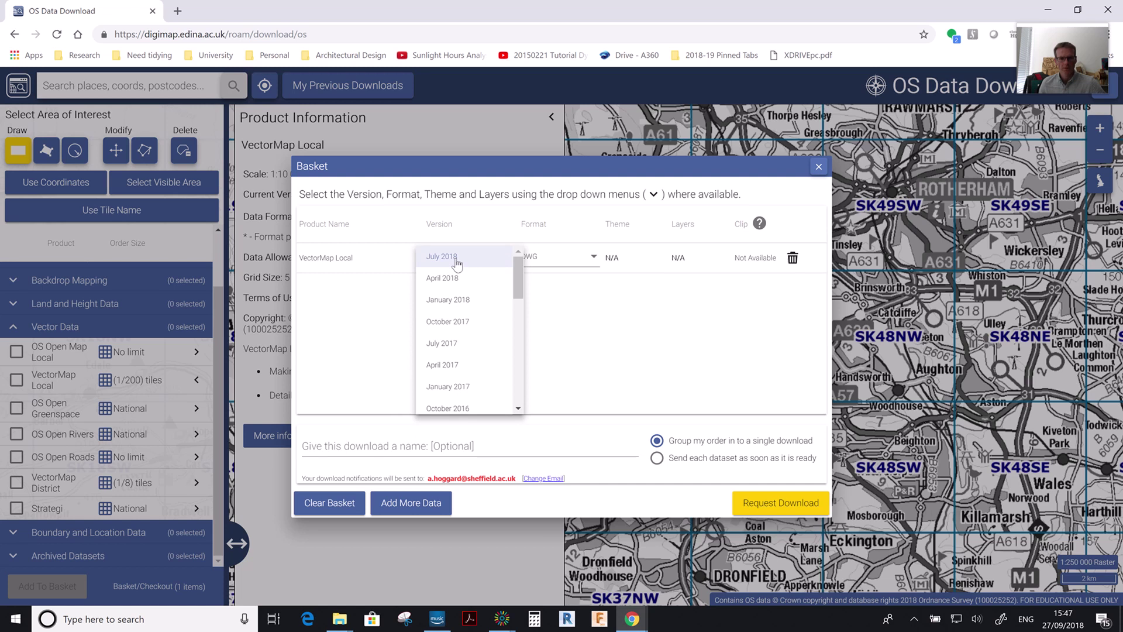
click(456, 260)
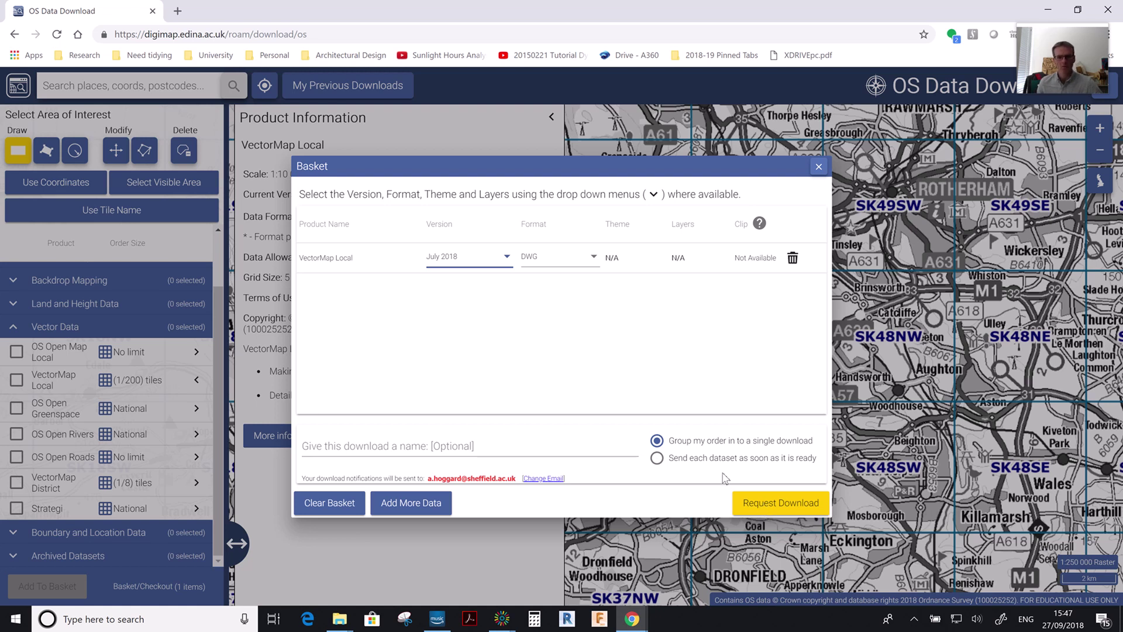
Go back to add more data, list the Land and Height Data products and open the product information for OS Terrain 5 Contours.
click(416, 503)
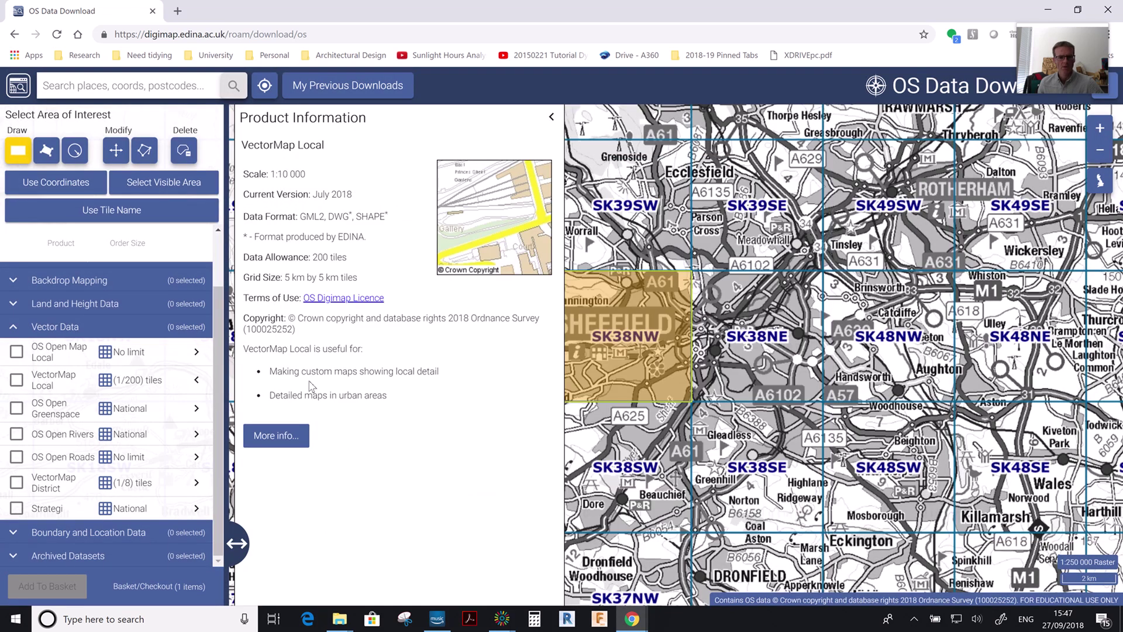
click(17, 331)
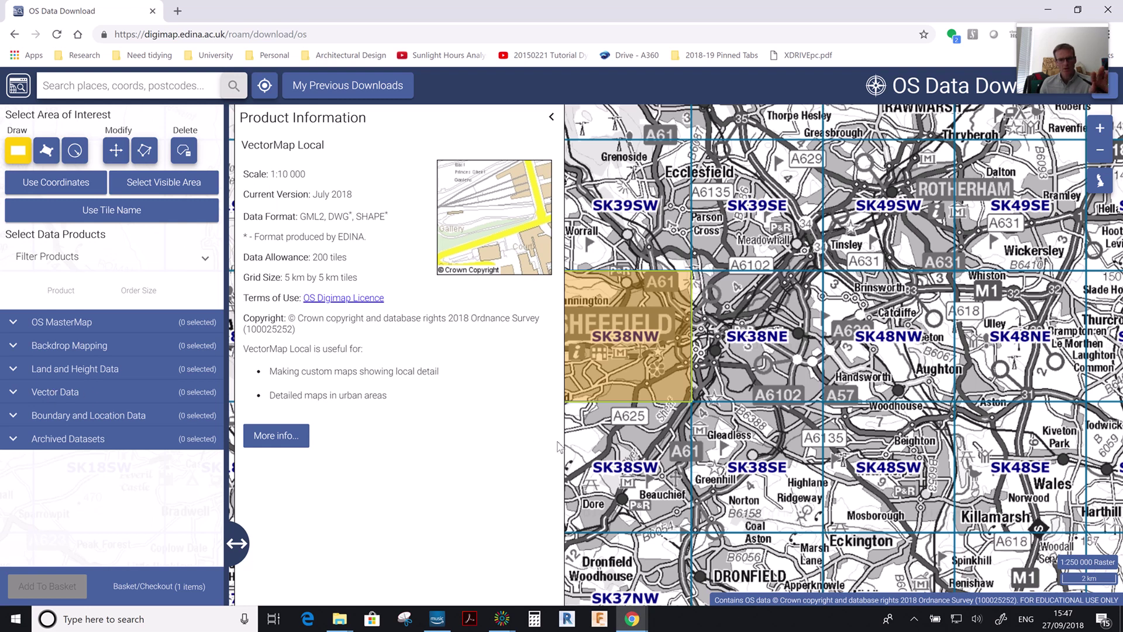
click(551, 116)
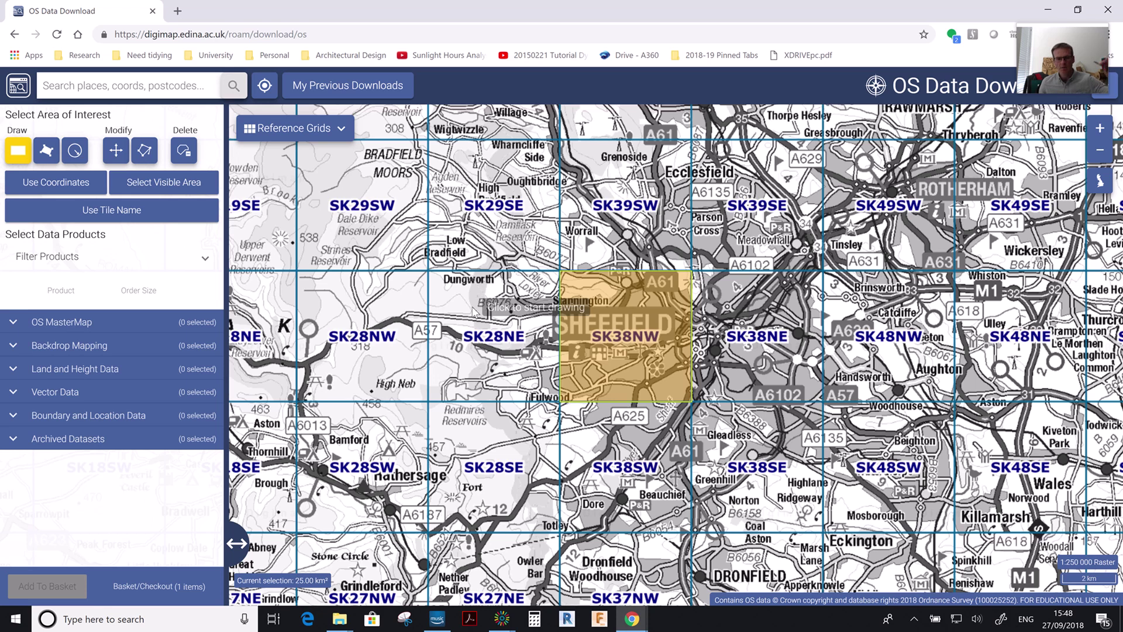
click(13, 370)
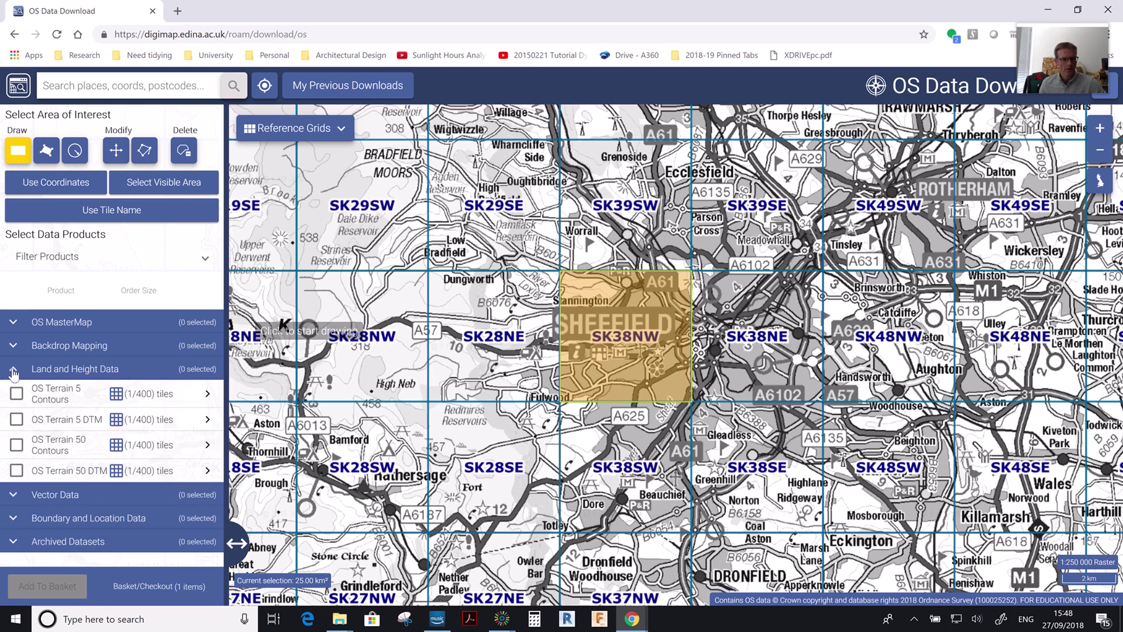
click(21, 372)
click(207, 395)
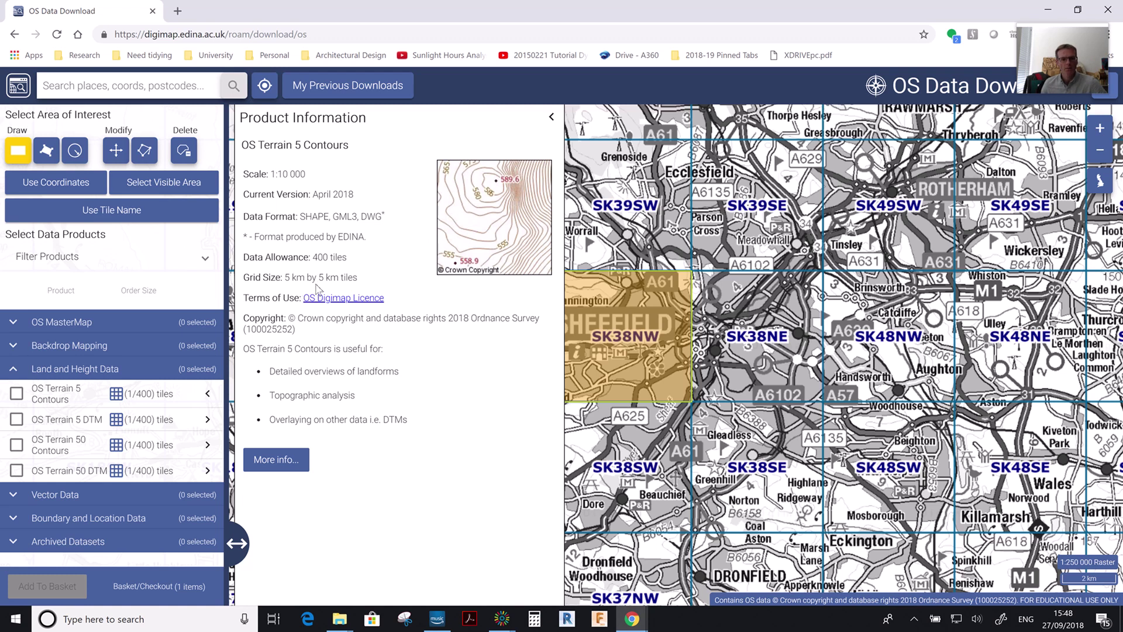
Add OS Terrain 5 Contours to the basket in DWG format and request the download of the whole order.
click(66, 447)
click(68, 449)
click(17, 395)
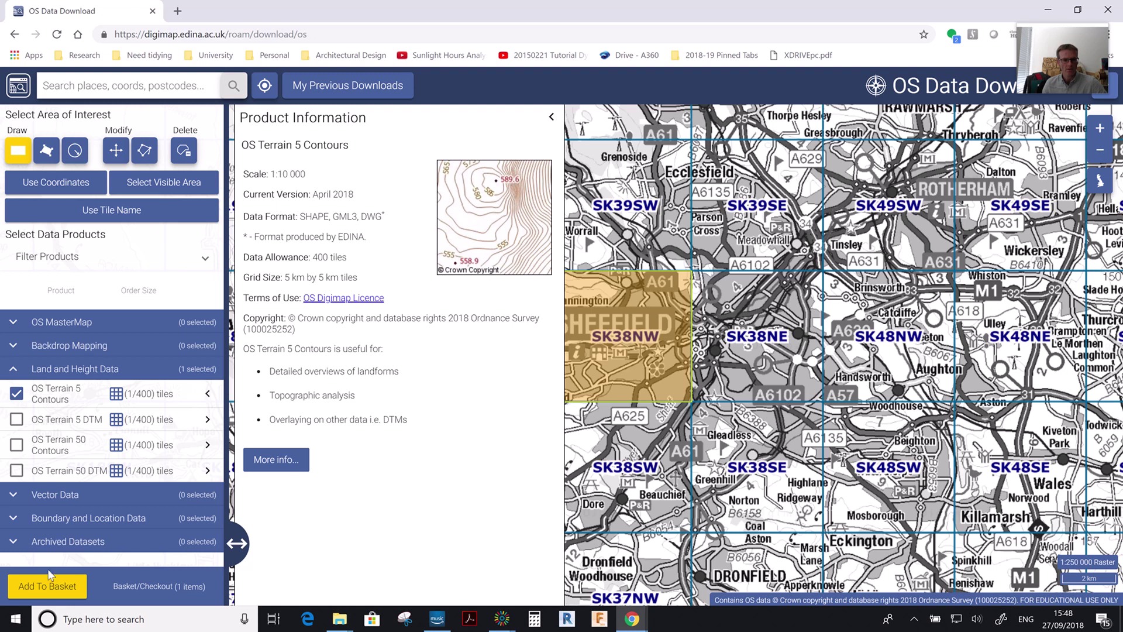
click(48, 585)
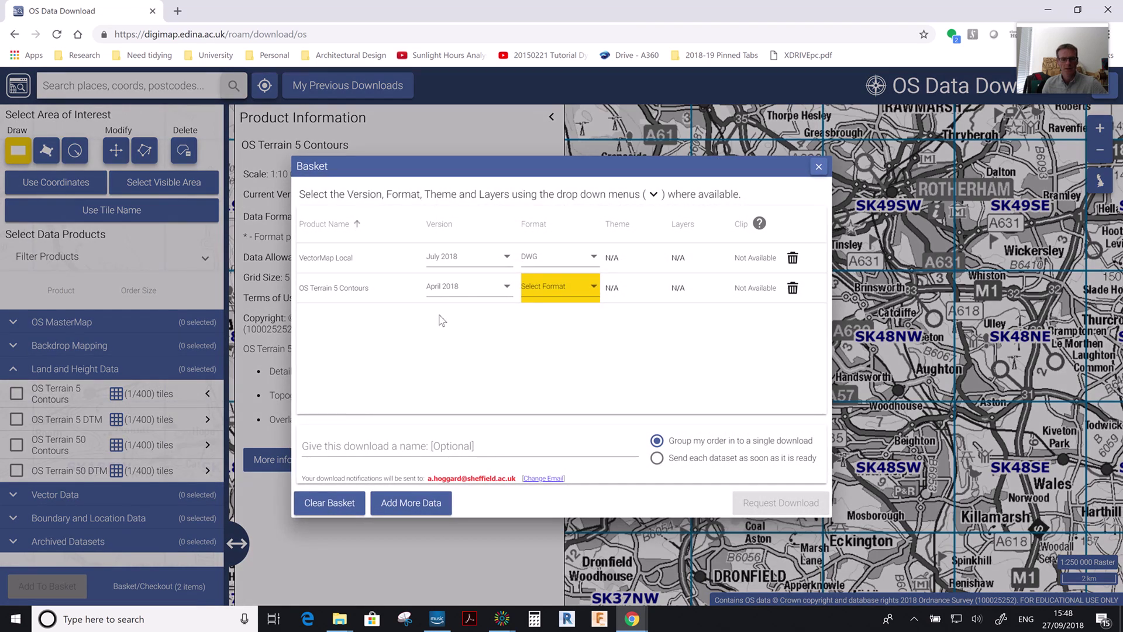
click(592, 287)
click(539, 352)
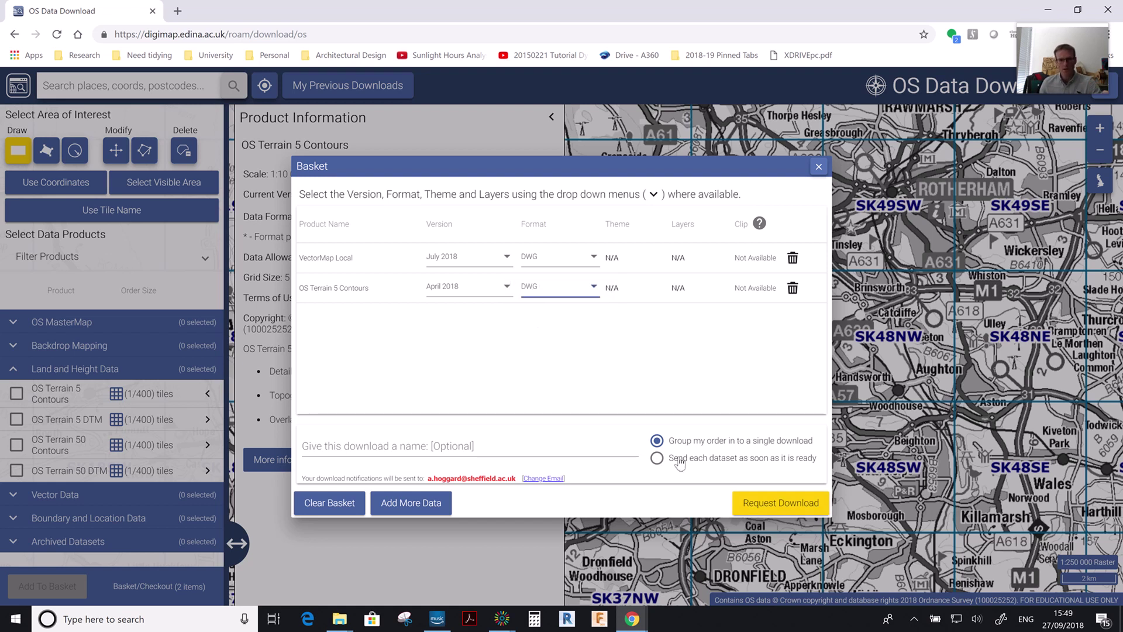
click(770, 505)
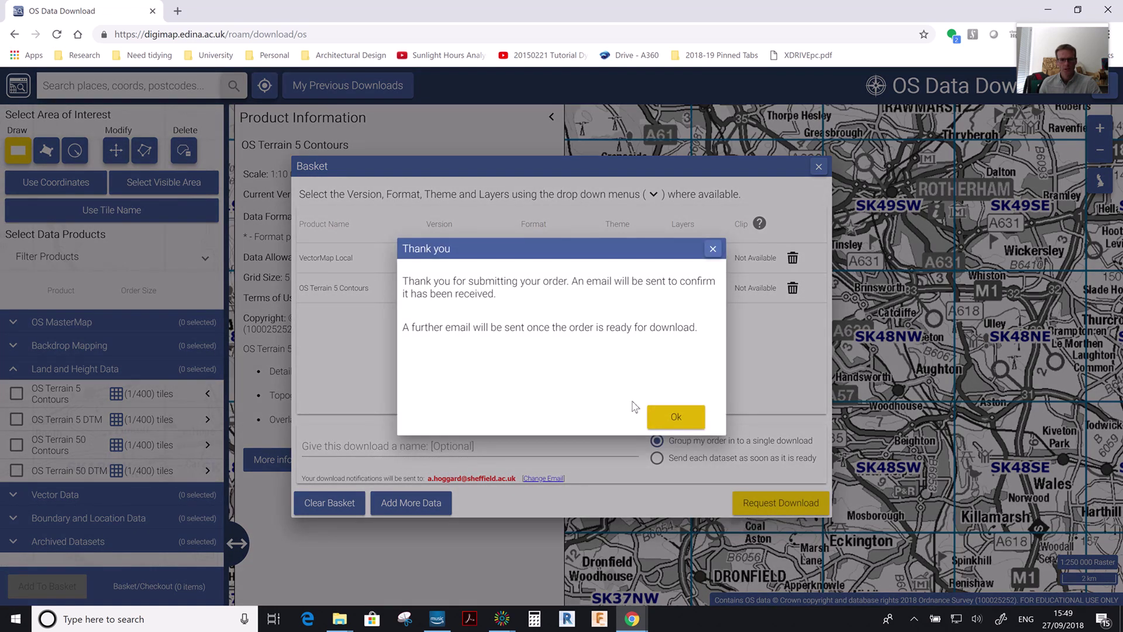
click(673, 417)
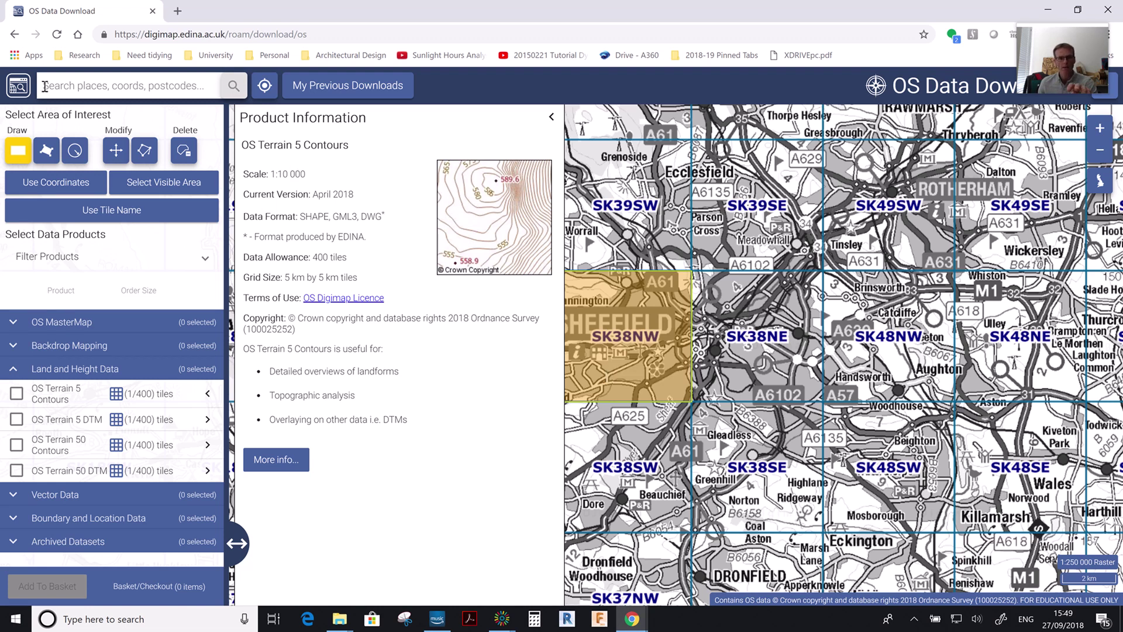
Return to the Digimap home page and open the current Lidar Data Download service of the Lidar collection.
click(25, 94)
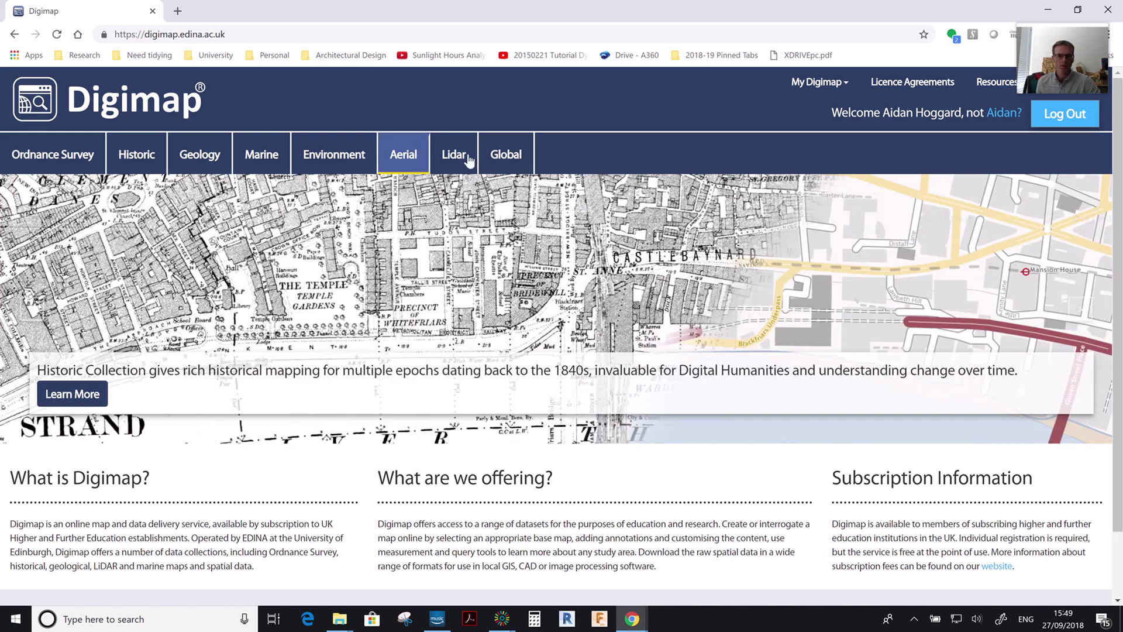
click(456, 156)
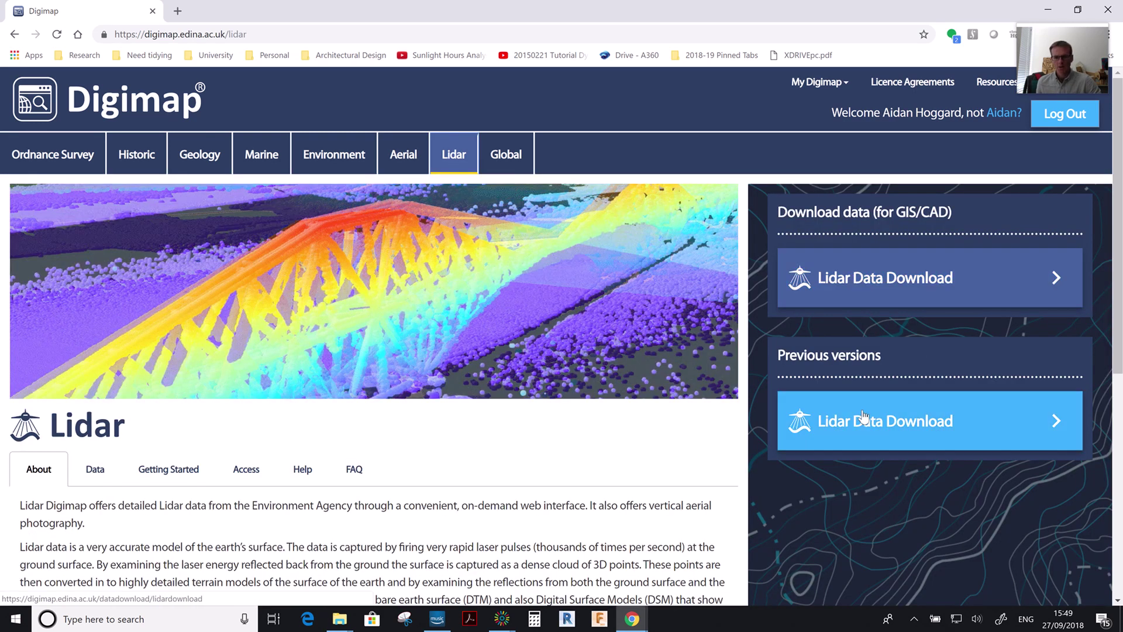
click(860, 283)
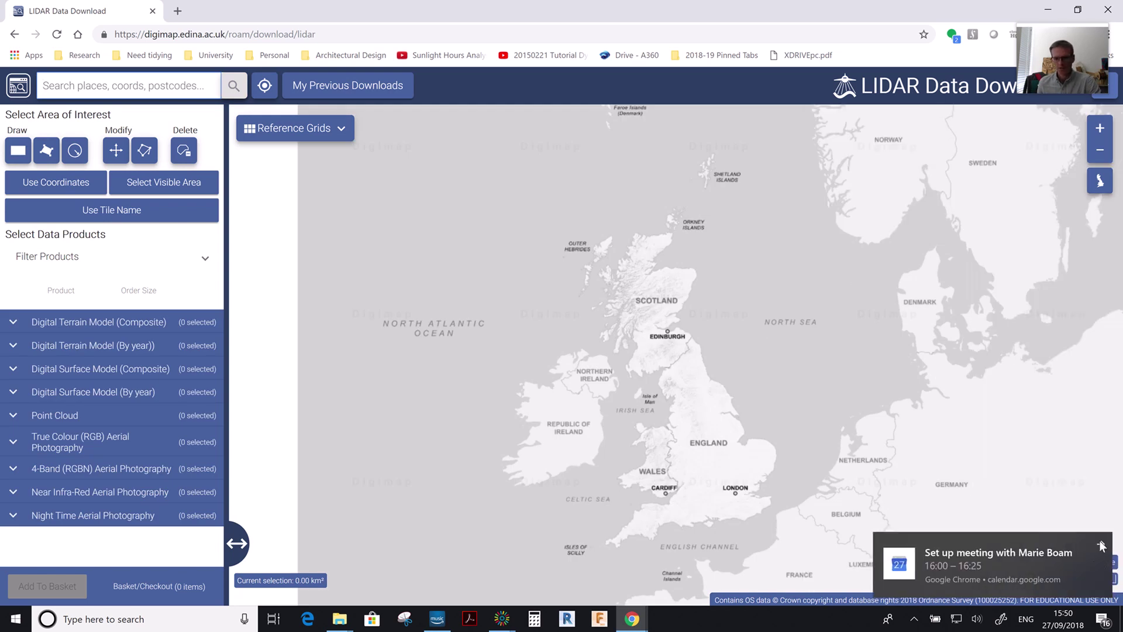
Find Sheffield on the LIDAR map and show the 5 km reference grid over it to examine the tile names.
scroll(700, 439, up, 7)
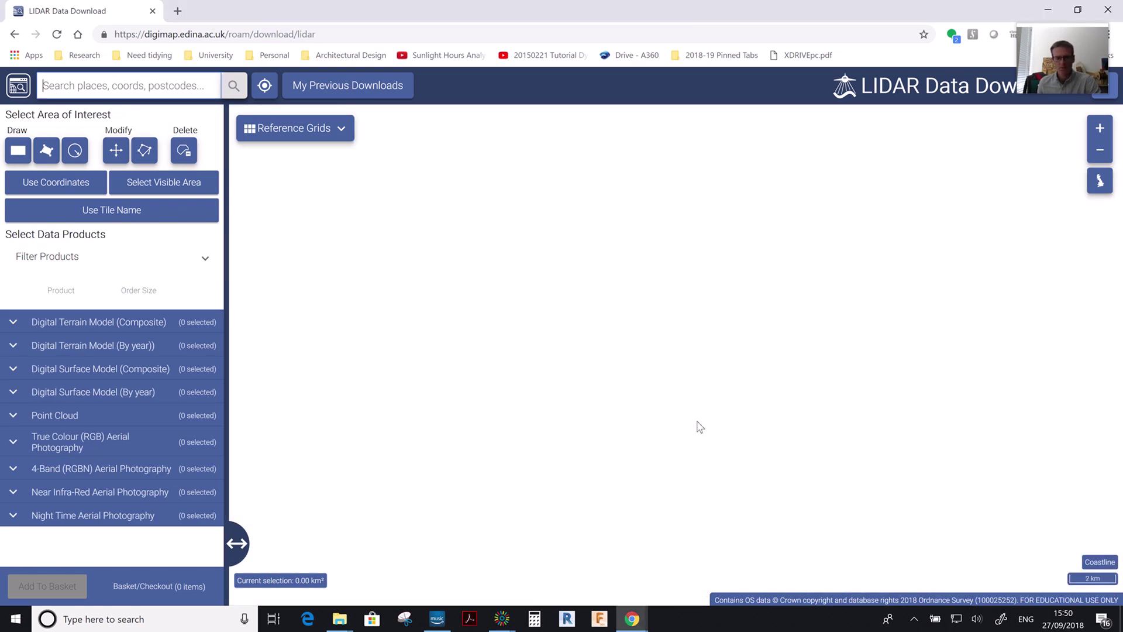
scroll(692, 393, down, 2)
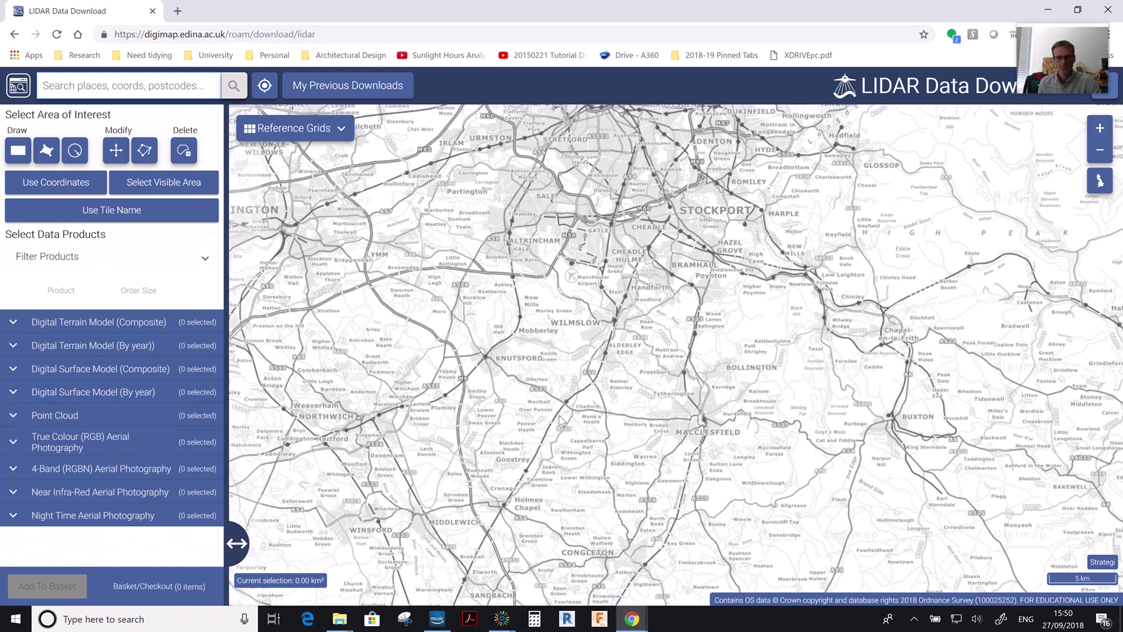
drag(545, 351, 738, 555)
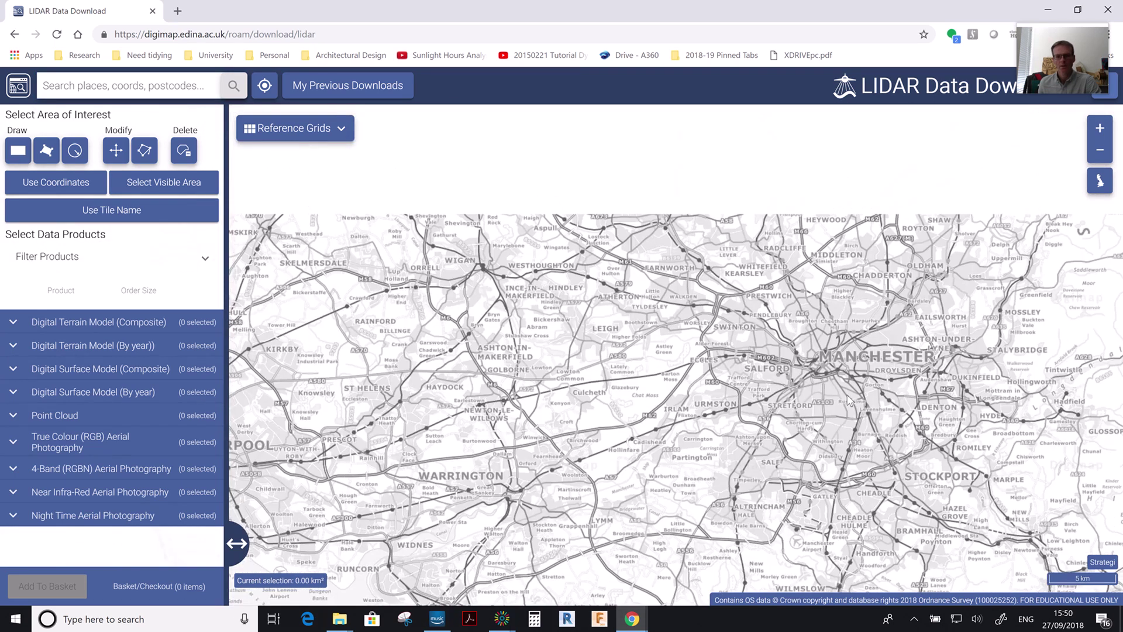
drag(826, 374, 367, 437)
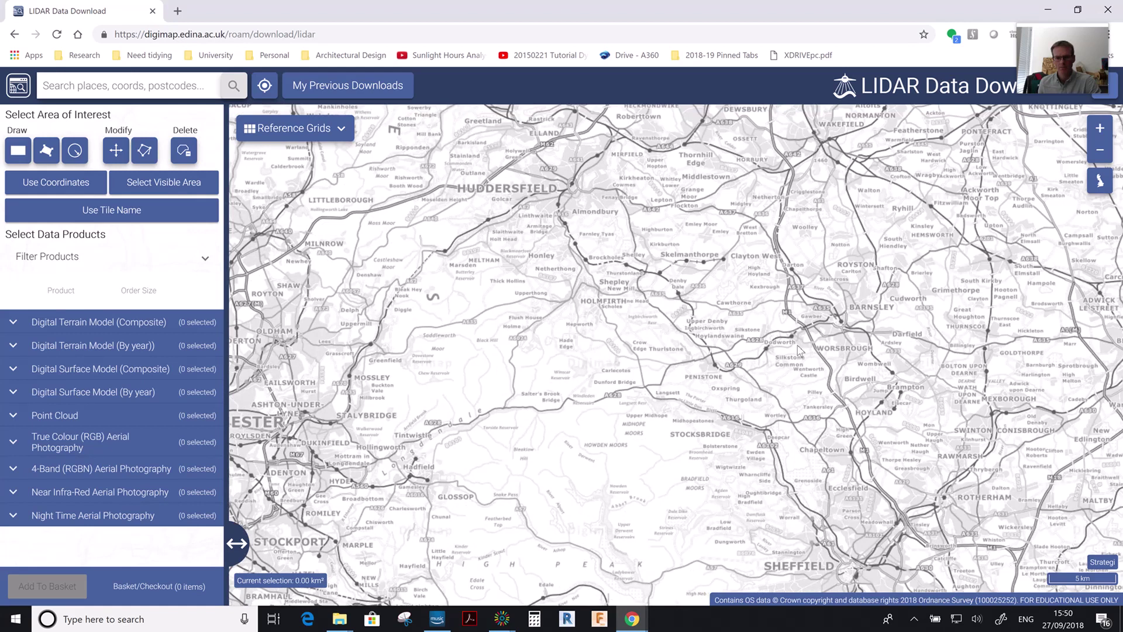
drag(665, 275, 272, 236)
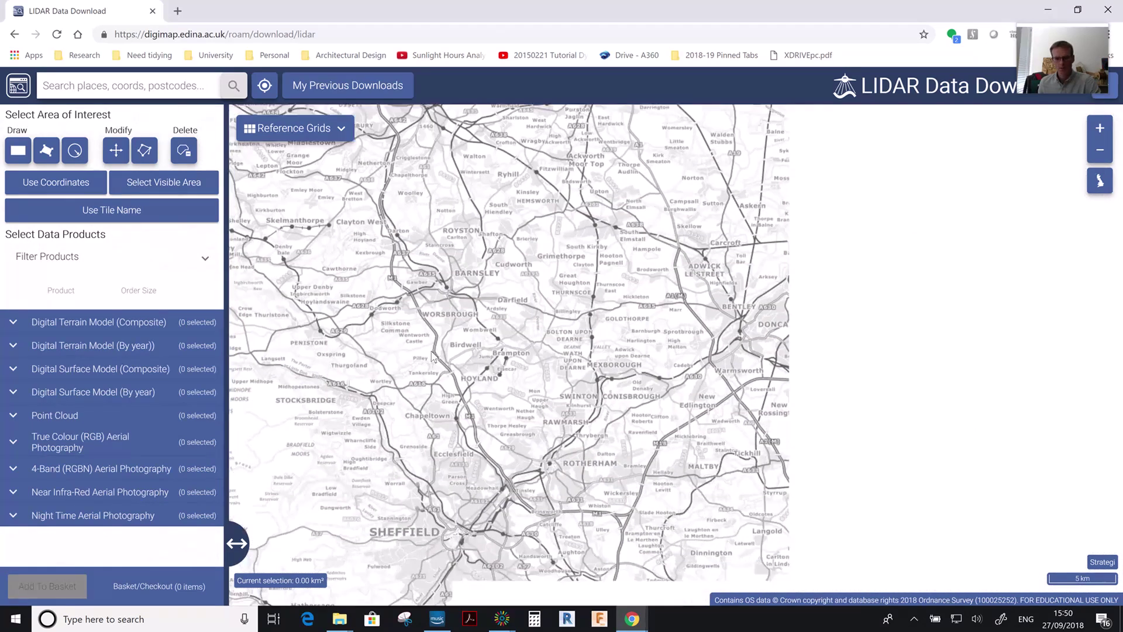
drag(442, 539, 595, 354)
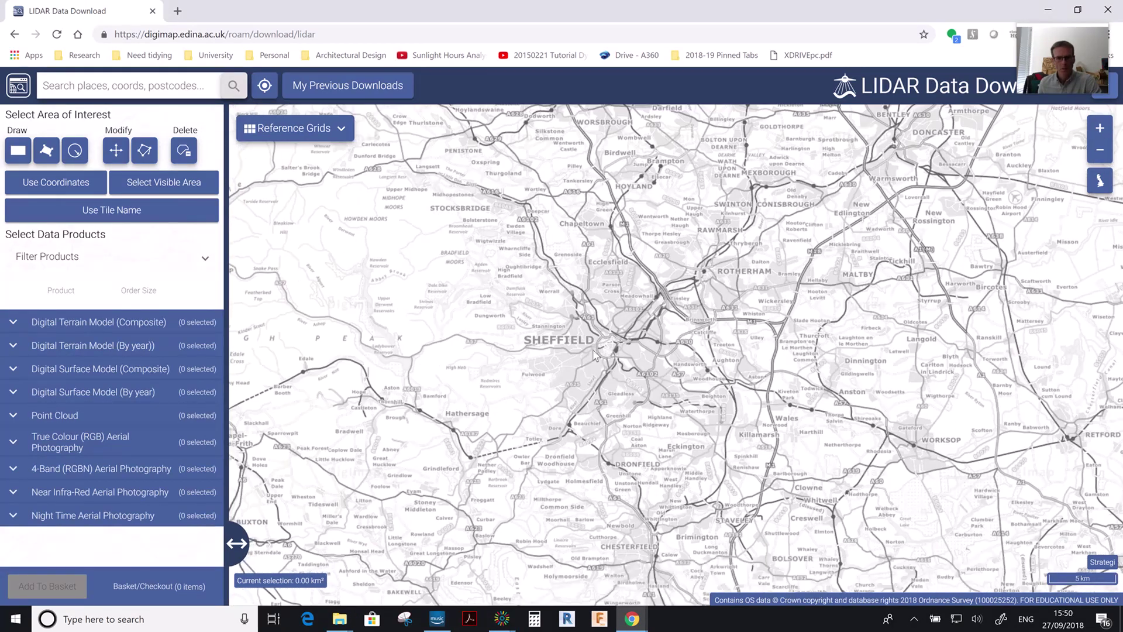
scroll(594, 353, up, 3)
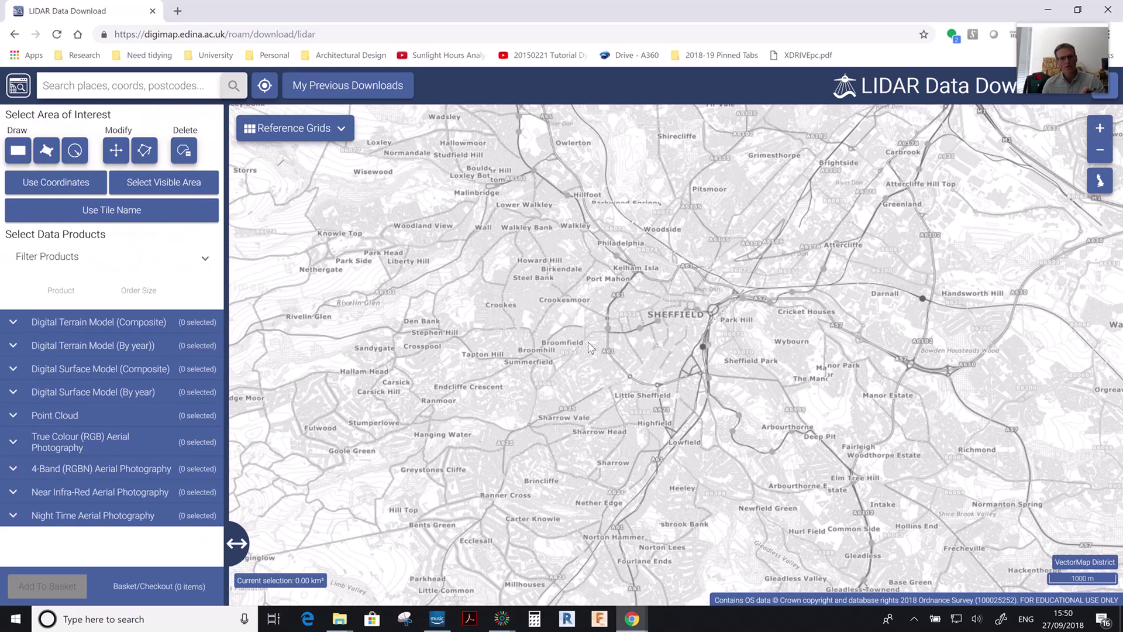
click(289, 129)
click(282, 328)
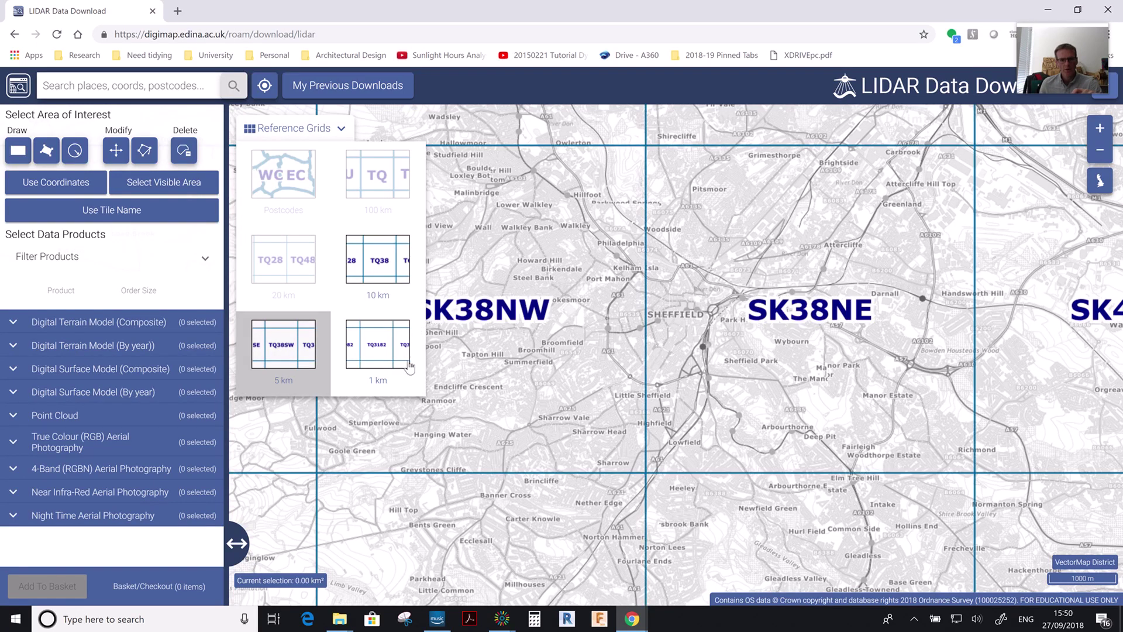
scroll(581, 309, down, 1)
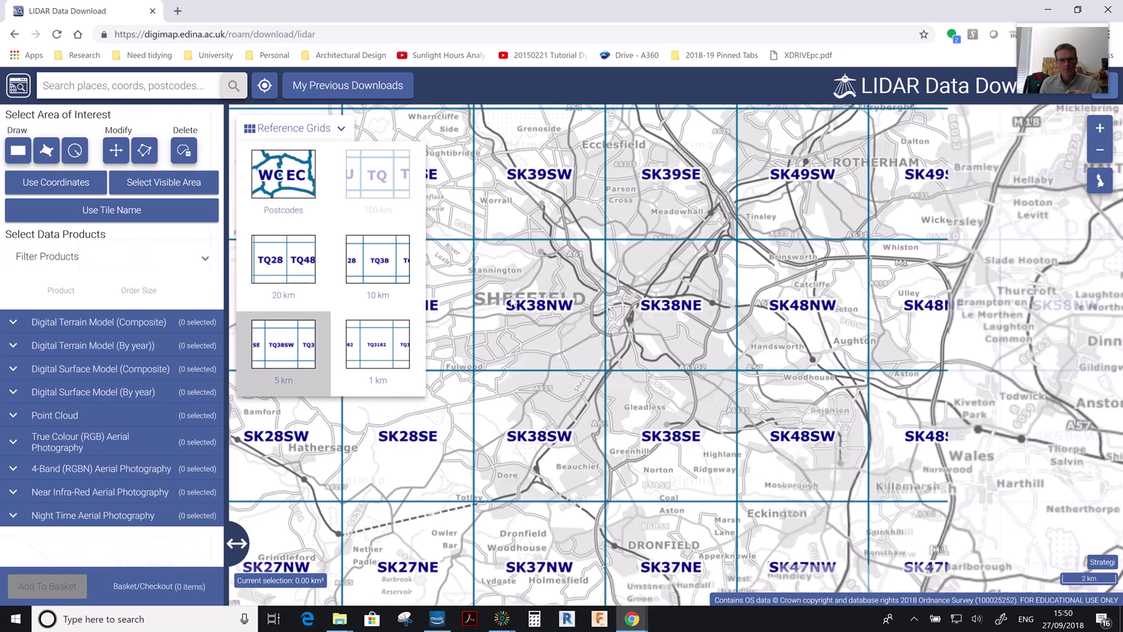
scroll(584, 354, up, 1)
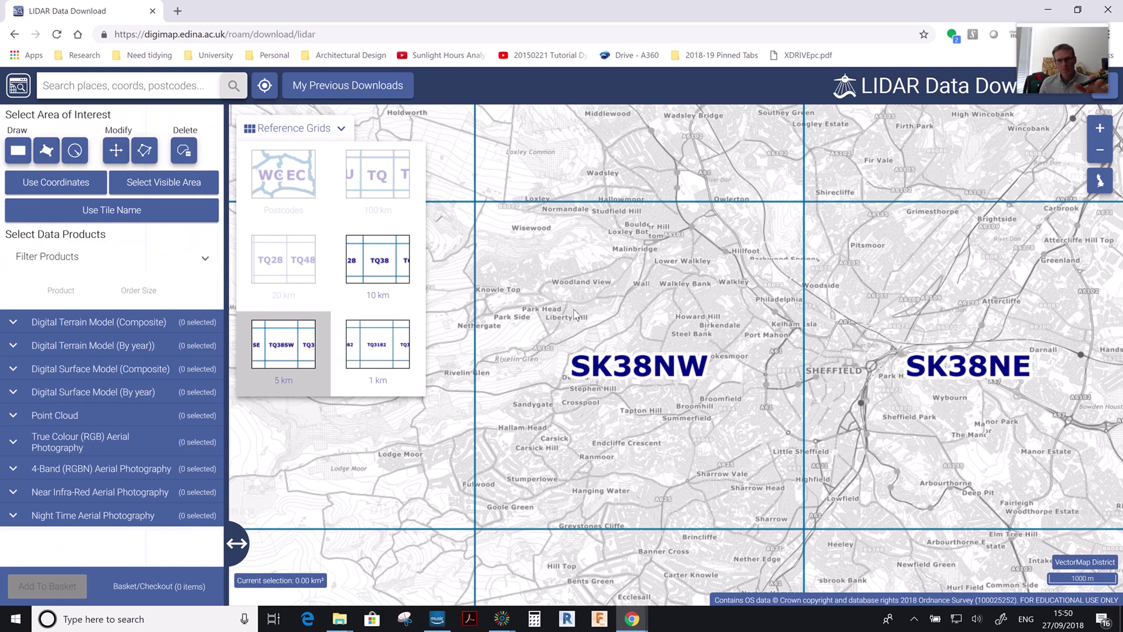
Switch to the 1 km reference grid and examine the tile names around Broomhill and the University of Sheffield.
click(377, 351)
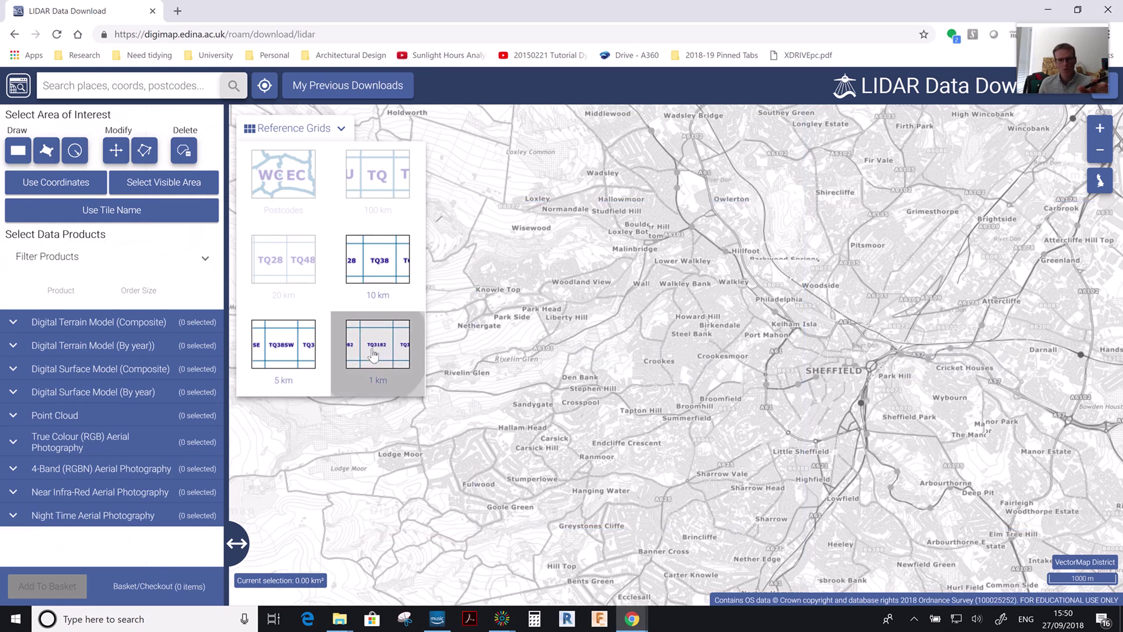
scroll(746, 322, up, 2)
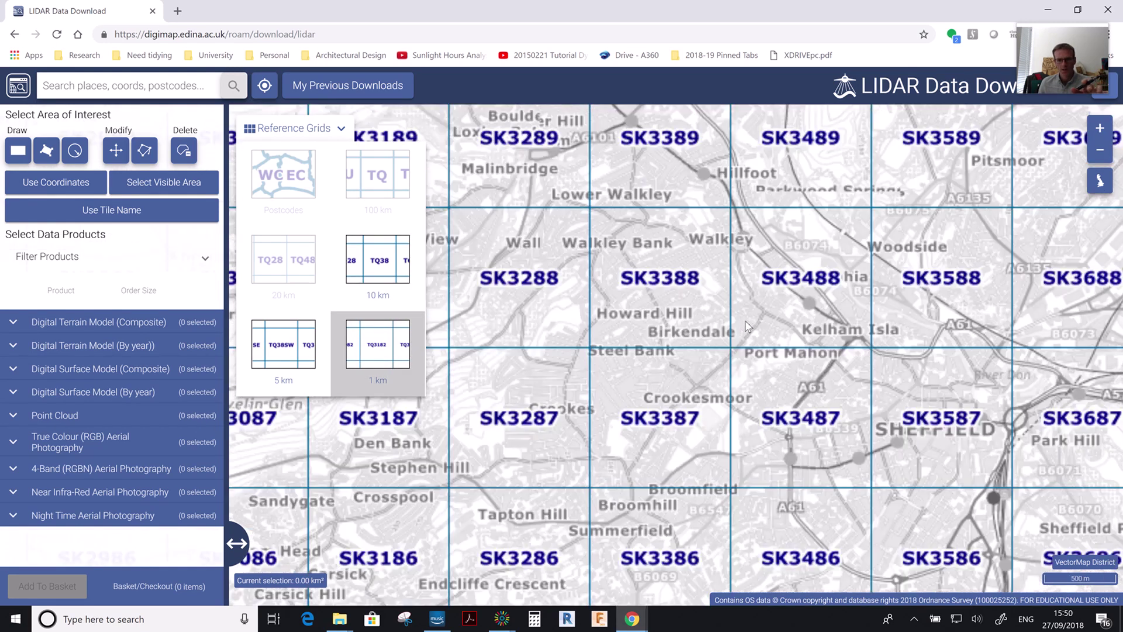
drag(620, 386, 453, 133)
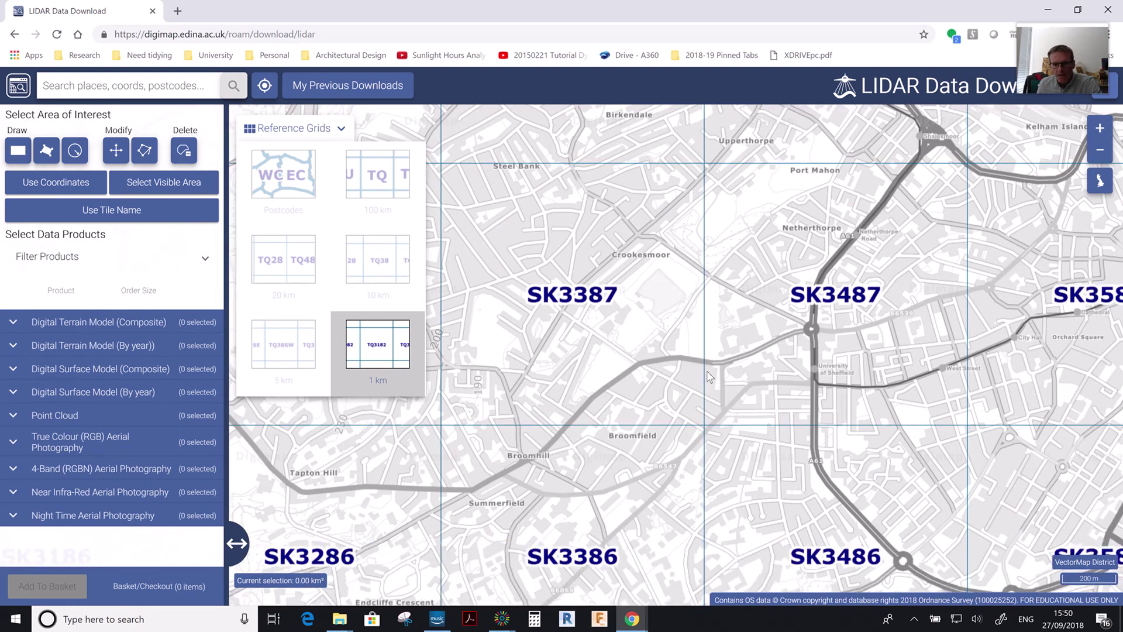
Select the area of interest by the tile name sk3487.
drag(578, 330, 543, 404)
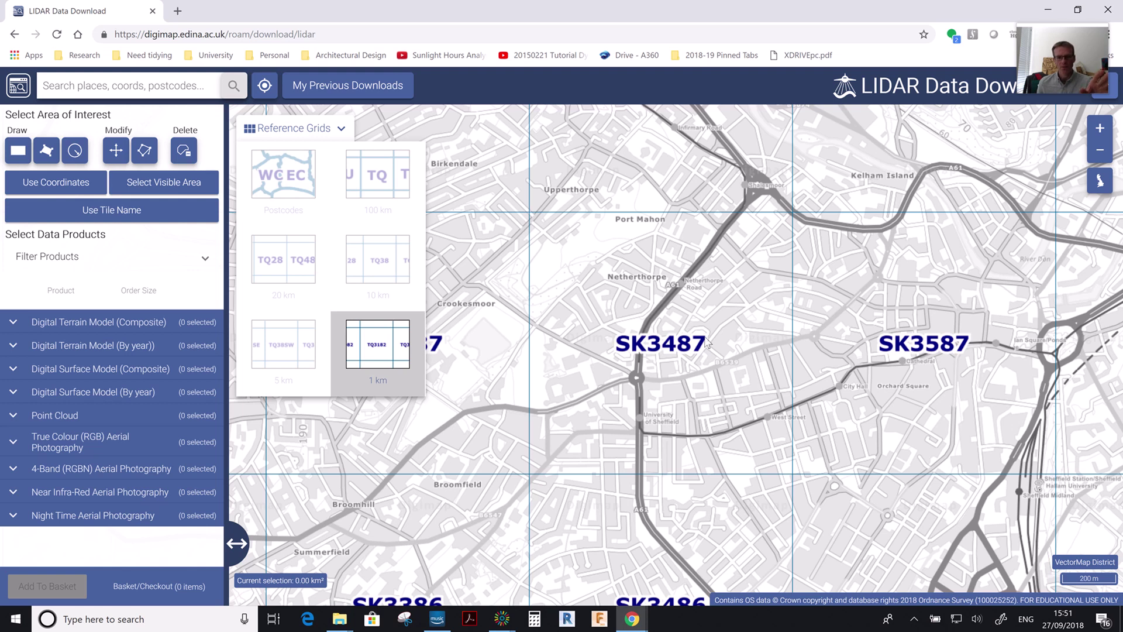
click(139, 217)
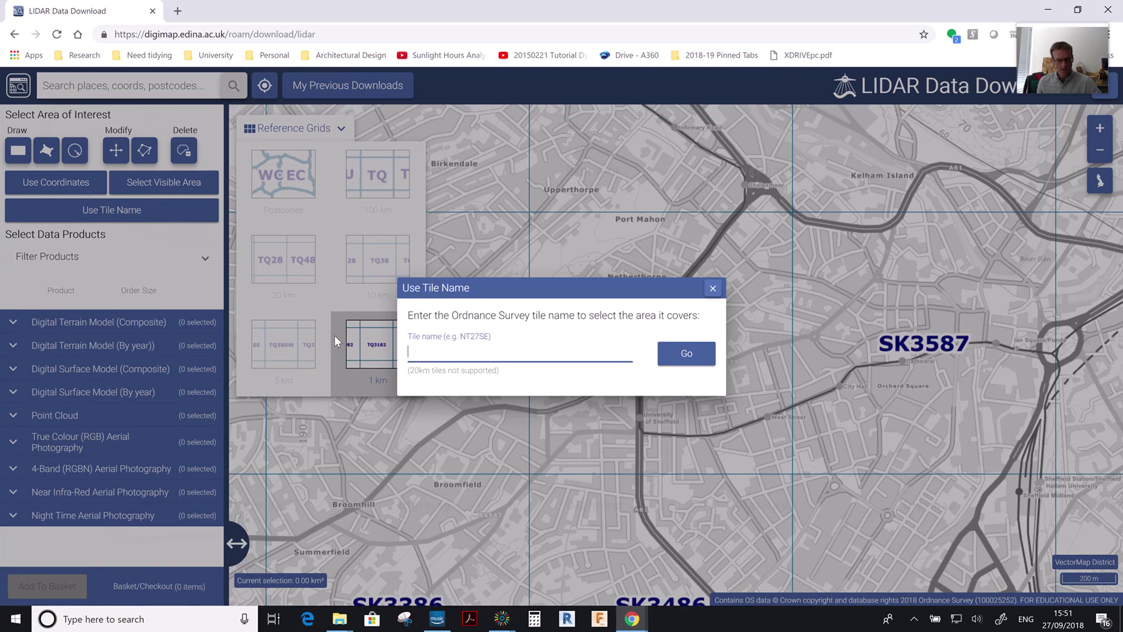
text(sk)
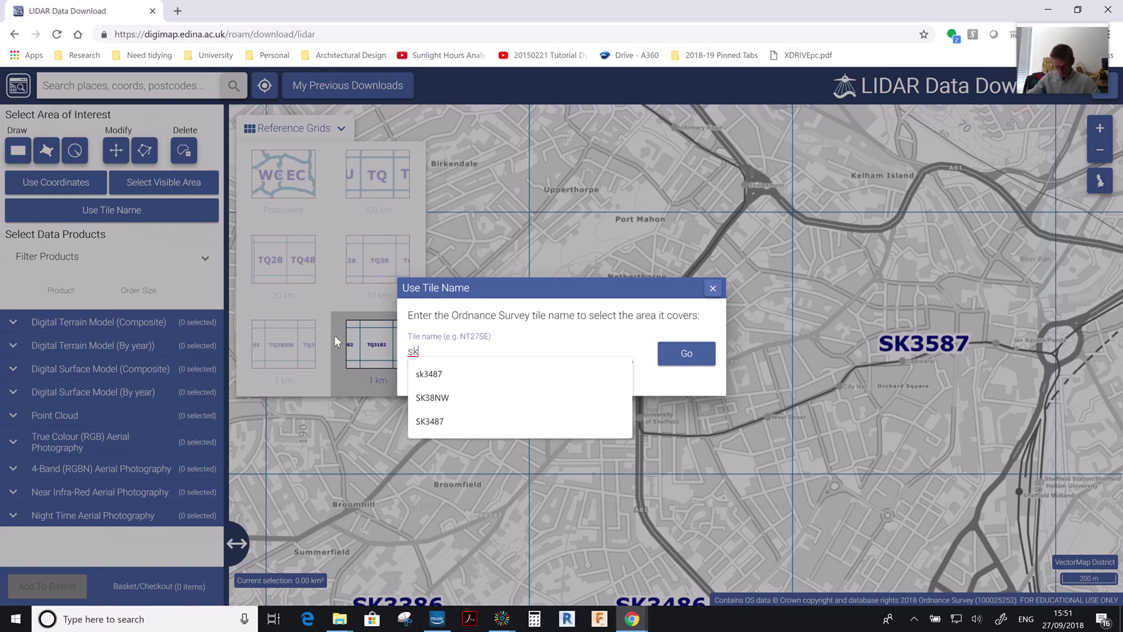
text(34)
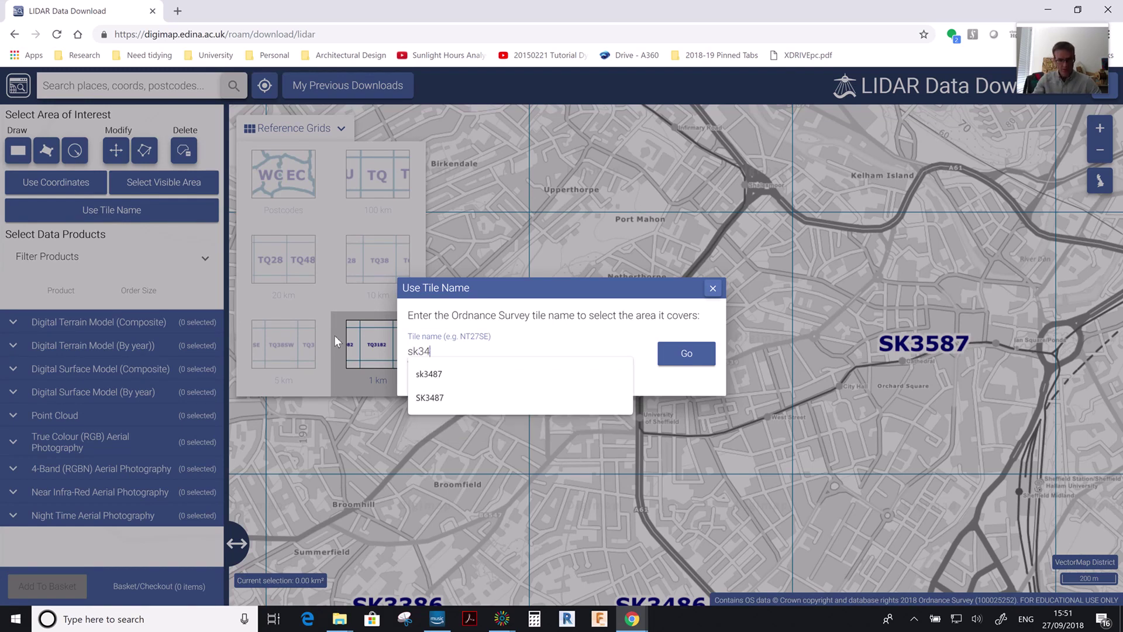
key(Down)
key(Return)
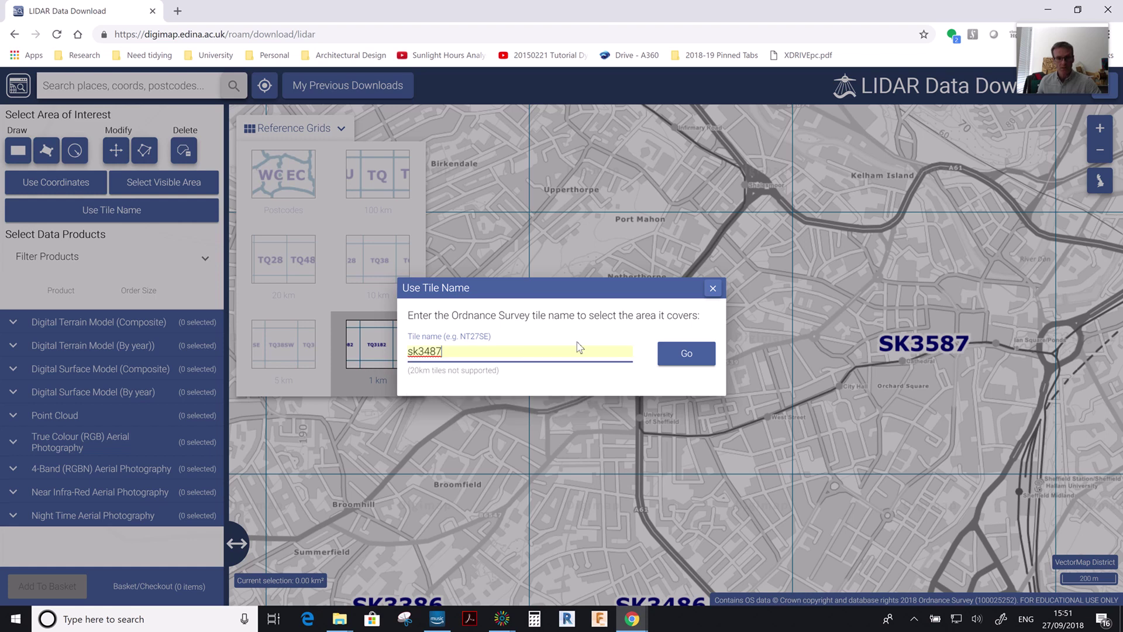
click(672, 354)
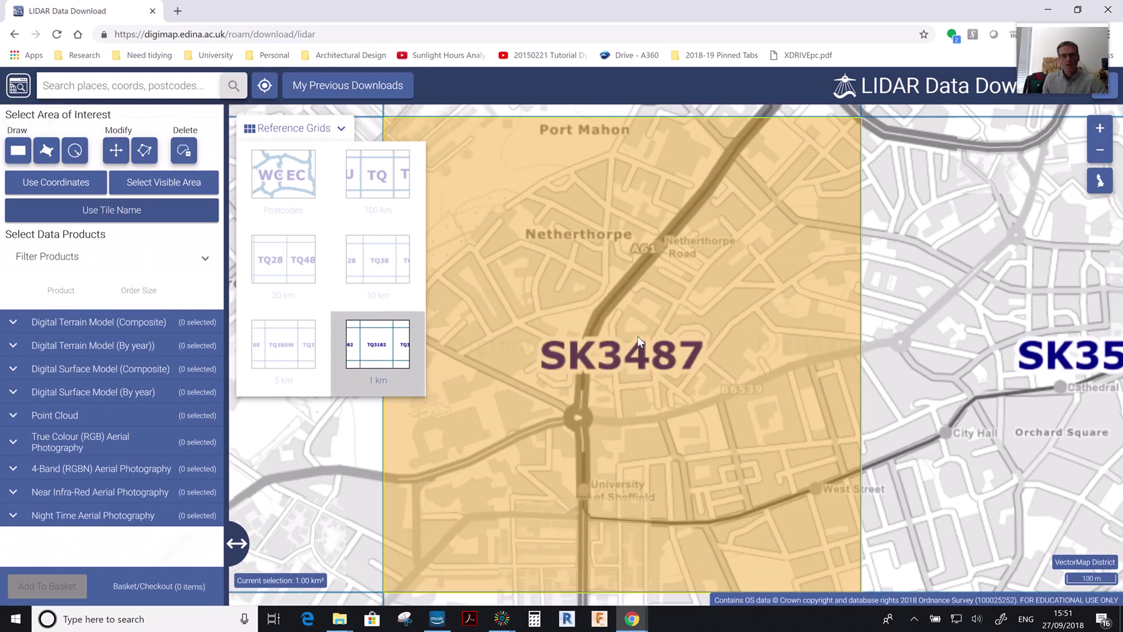
Examine the selected 1 km tile and its neighbours around central Sheffield, and collapse the reference grid options.
scroll(656, 351, down, 2)
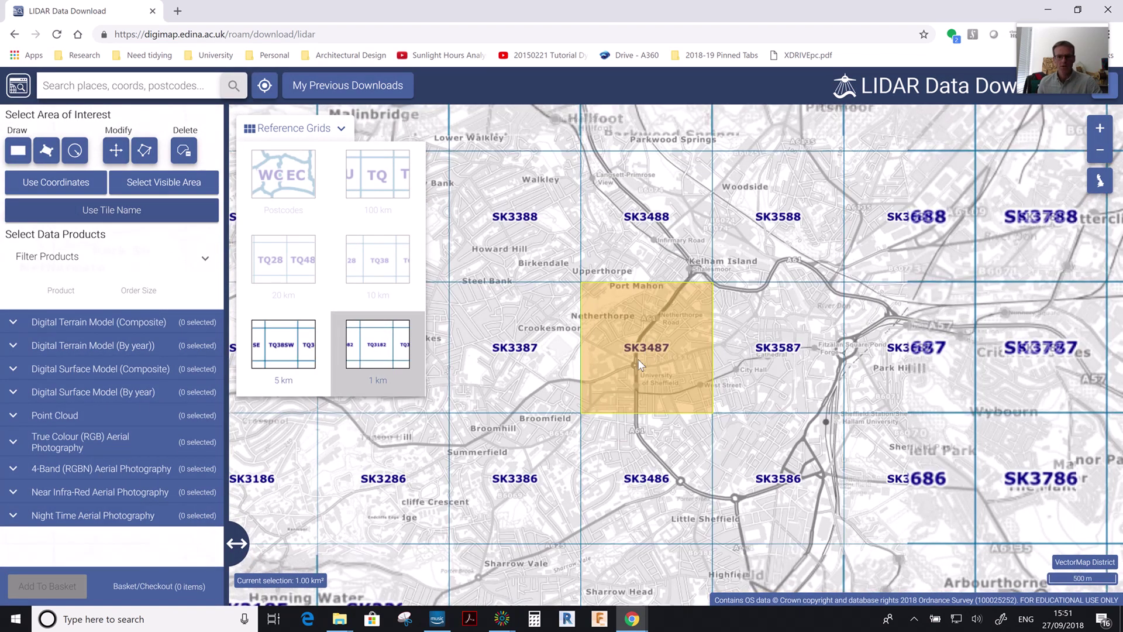
scroll(621, 363, up, 2)
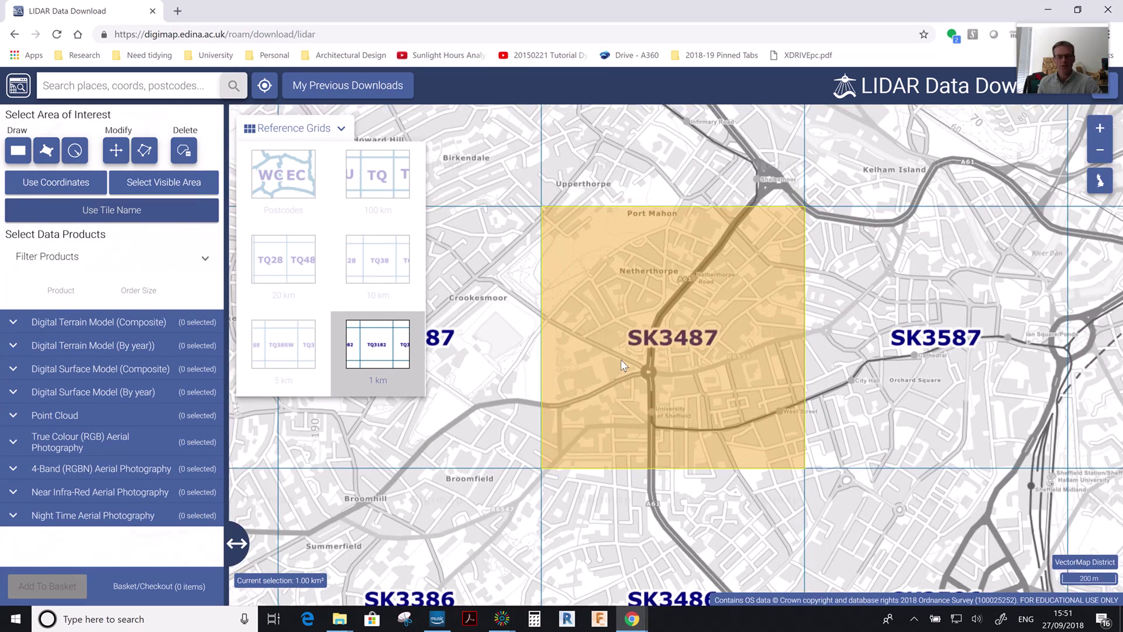
scroll(677, 340, up, 1)
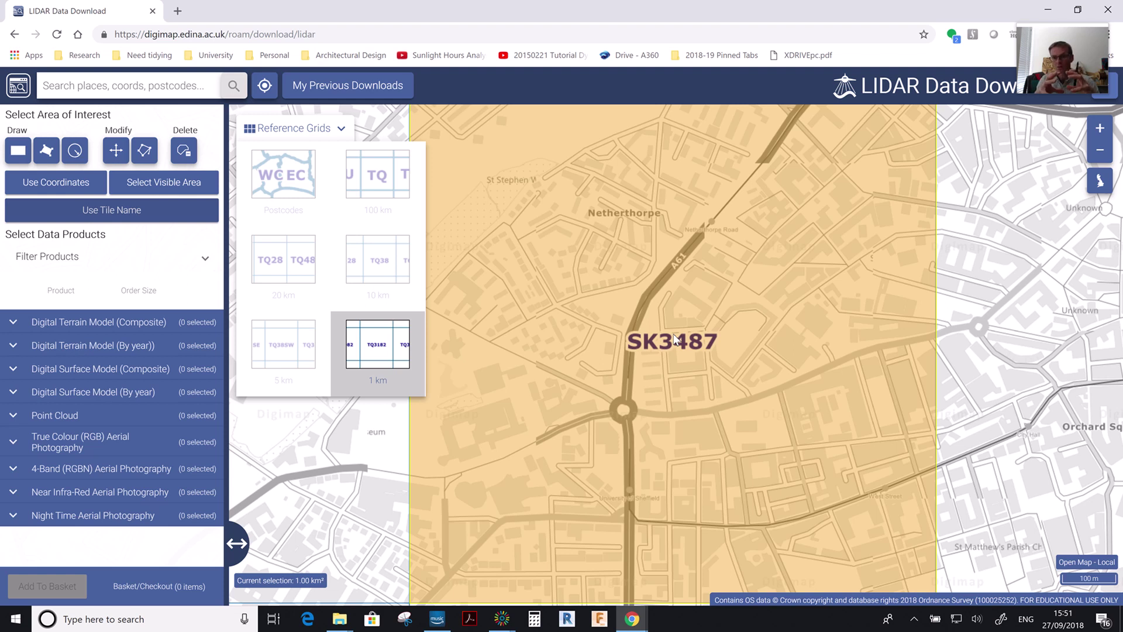
scroll(676, 338, down, 2)
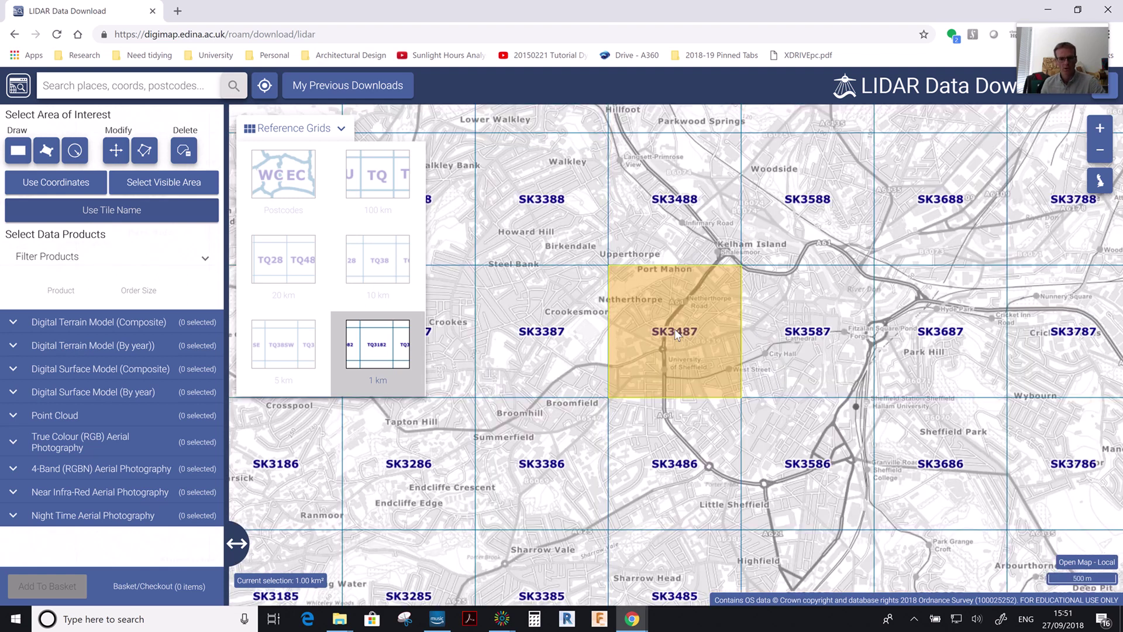
click(337, 129)
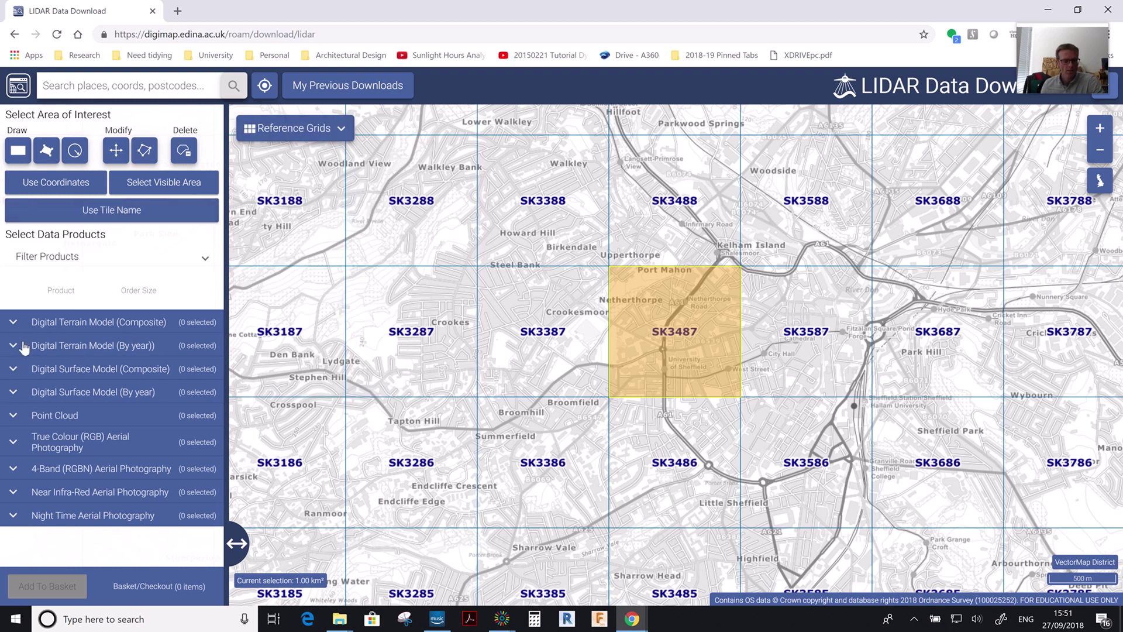
key(ctrl)
key(ctrl)
key(ctrl)
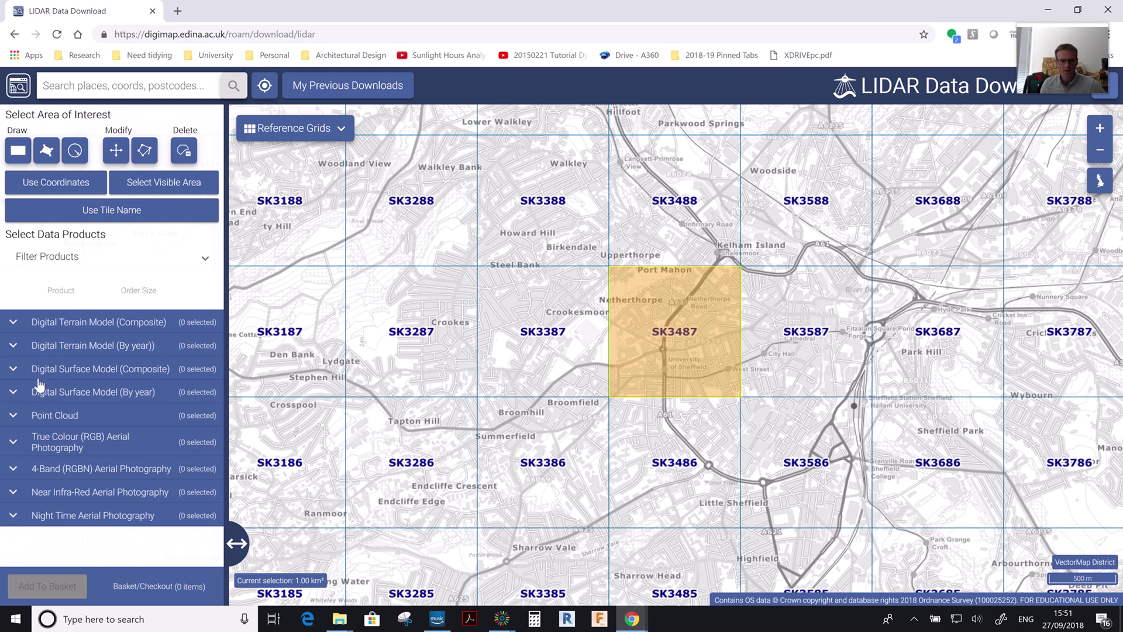
Look through the by-year terrain models, expand the Point Cloud products and view the product information for England (2011).
click(14, 346)
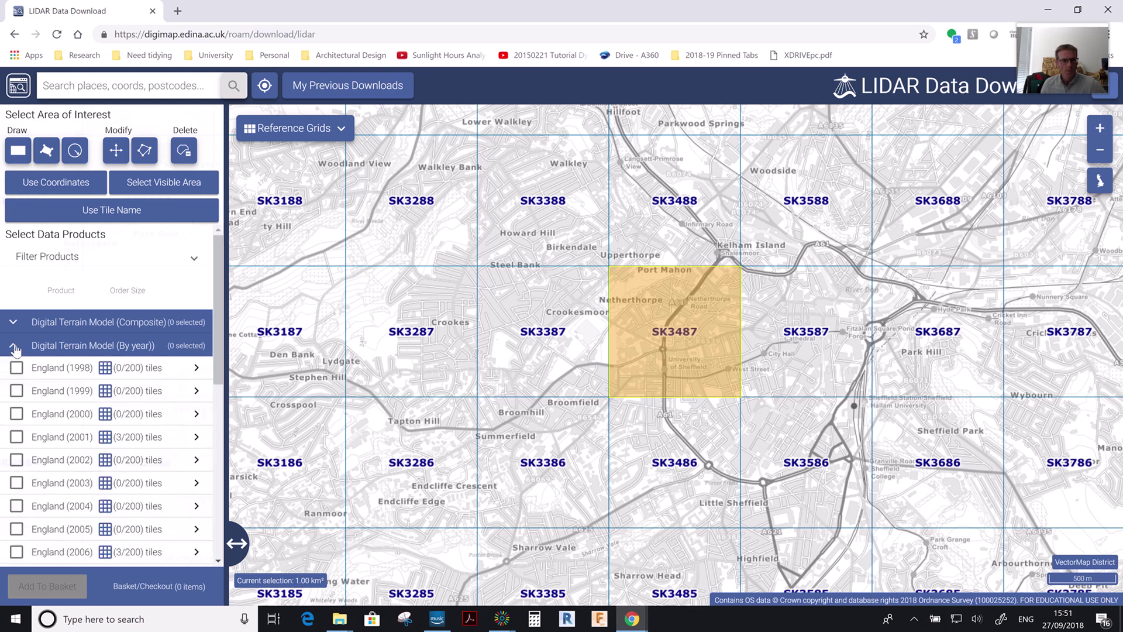
click(14, 347)
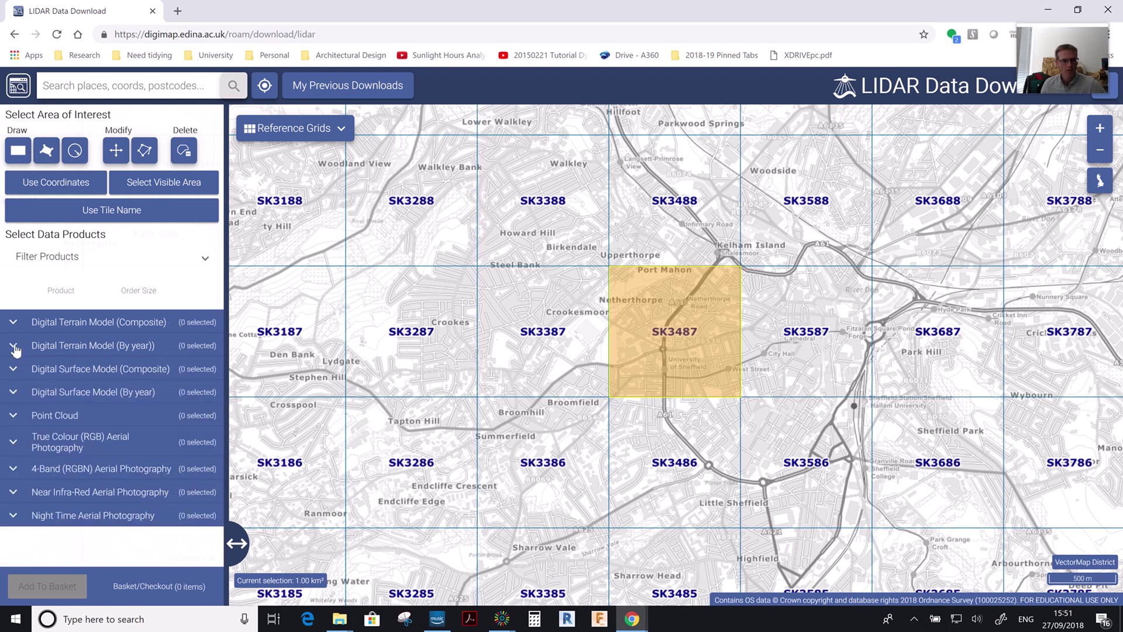
click(14, 417)
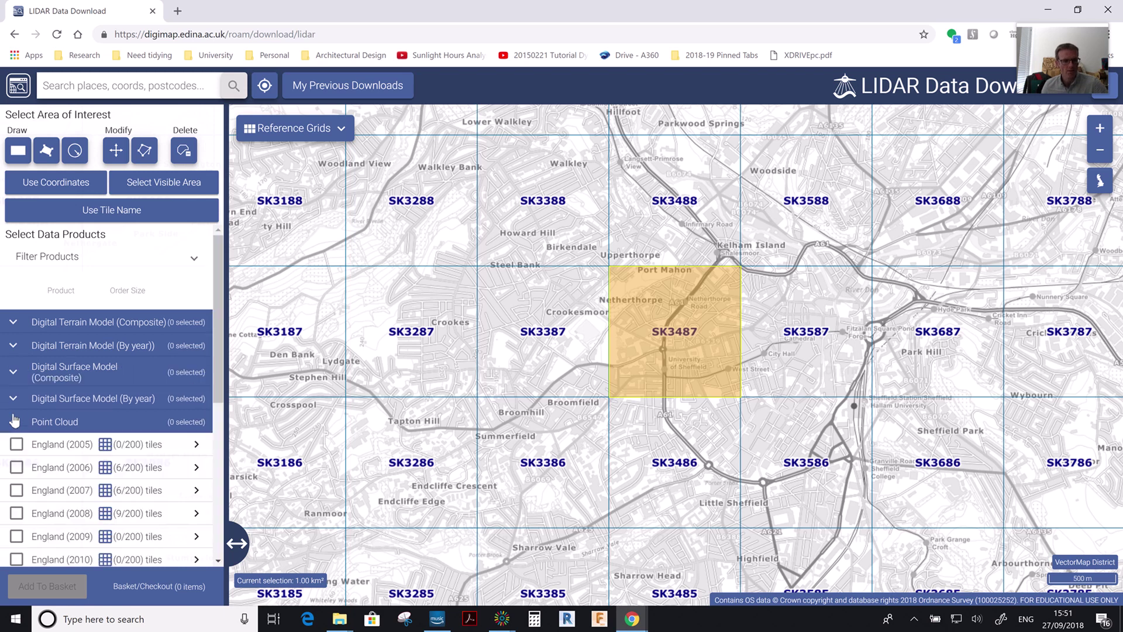
scroll(143, 433, down, 2)
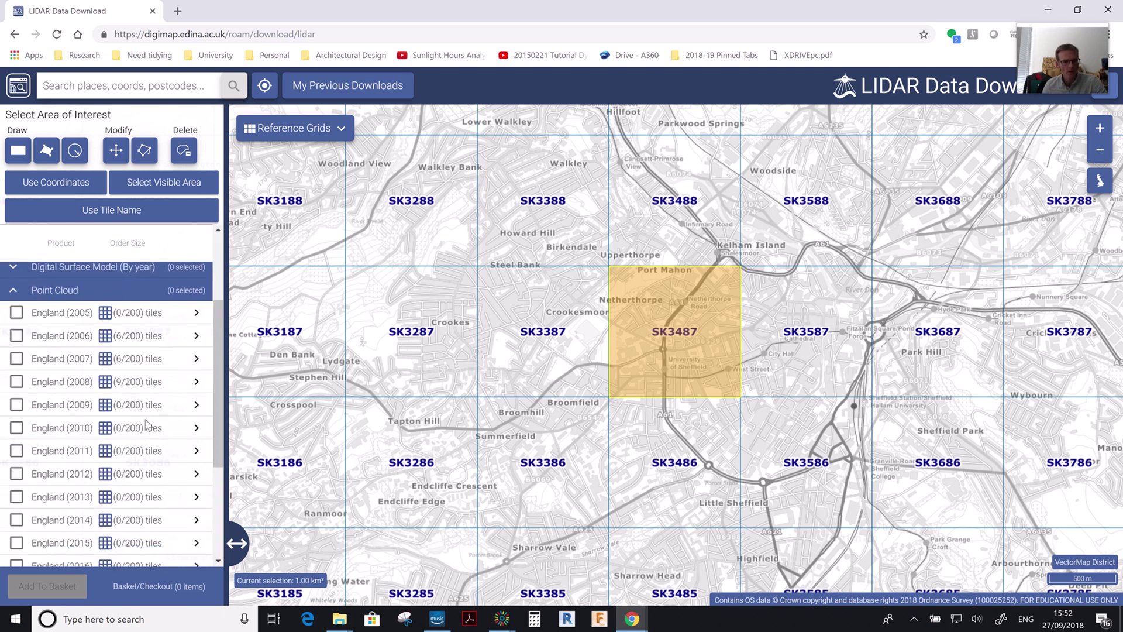
click(198, 455)
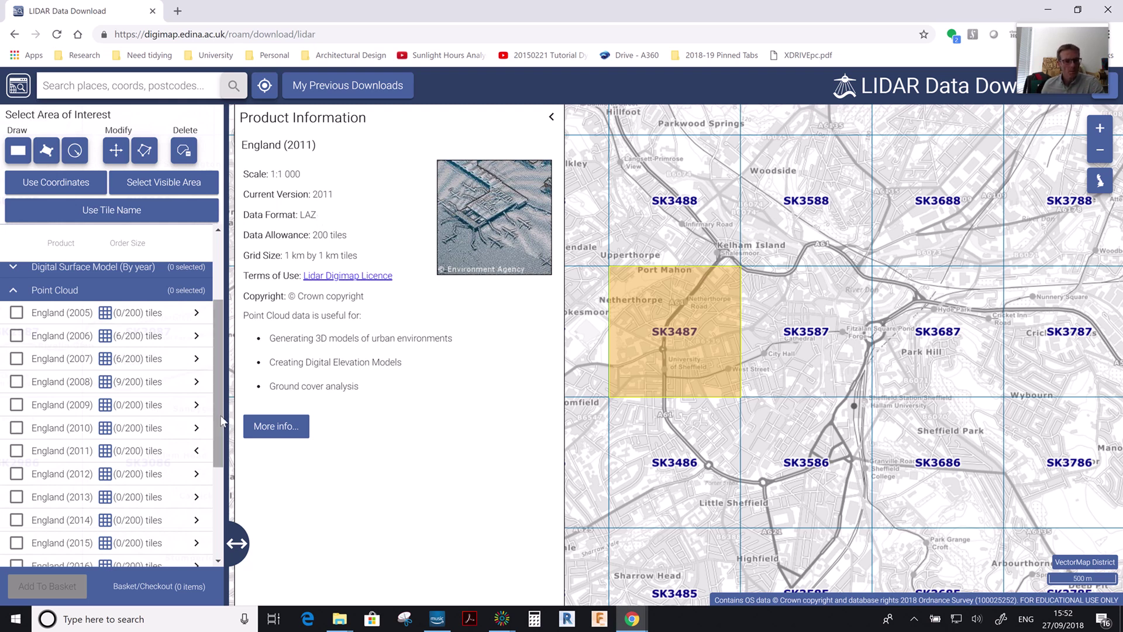
Try to select the England (2015) and England (2012) point cloud datasets for the chosen tile.
mouse_move(220, 410)
mouse_down()
mouse_move(215, 460)
mouse_move(218, 430)
mouse_up()
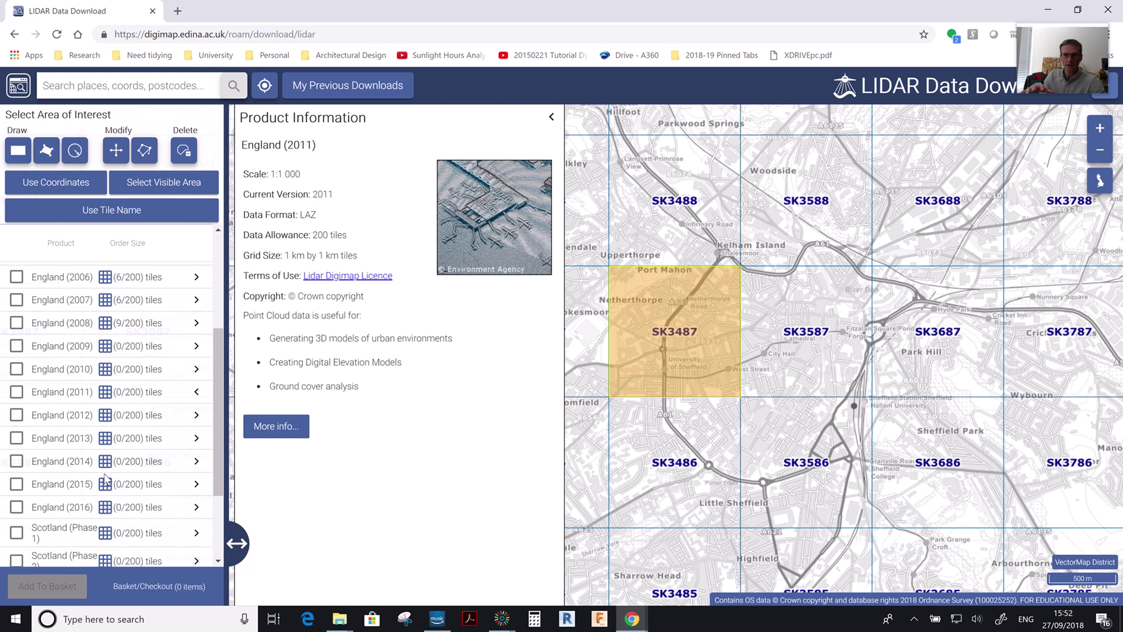
click(17, 485)
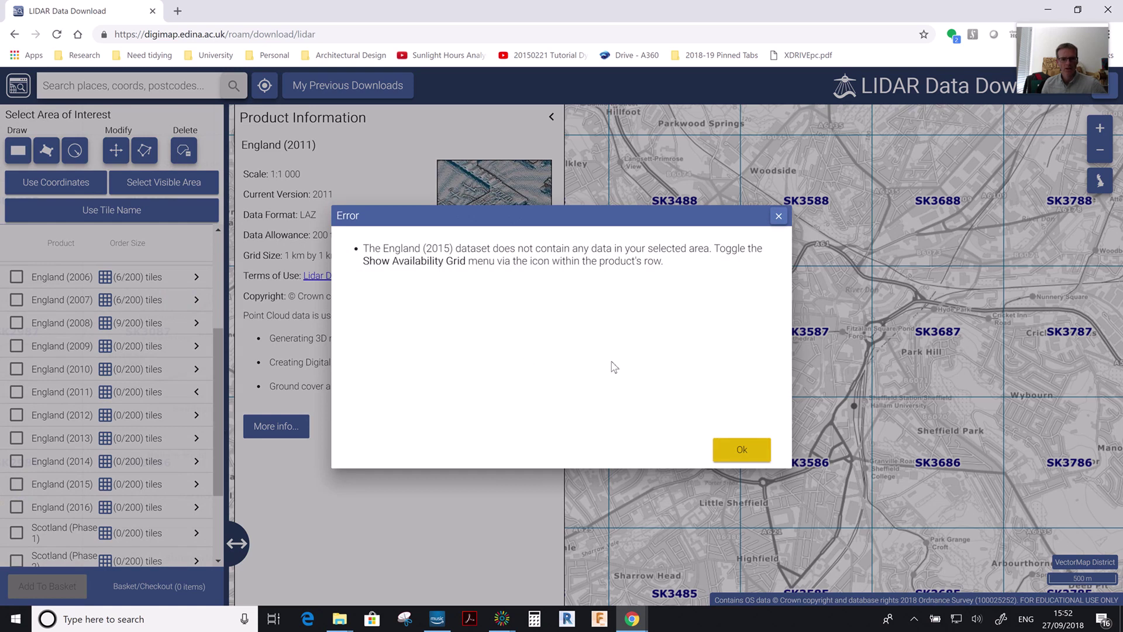
click(733, 454)
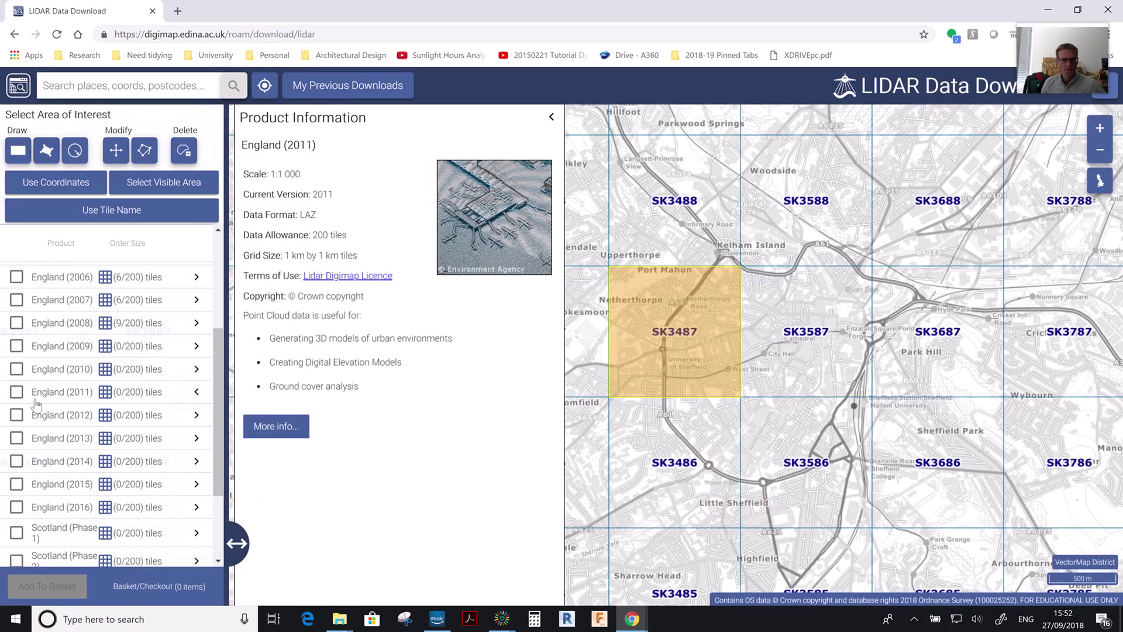
click(17, 415)
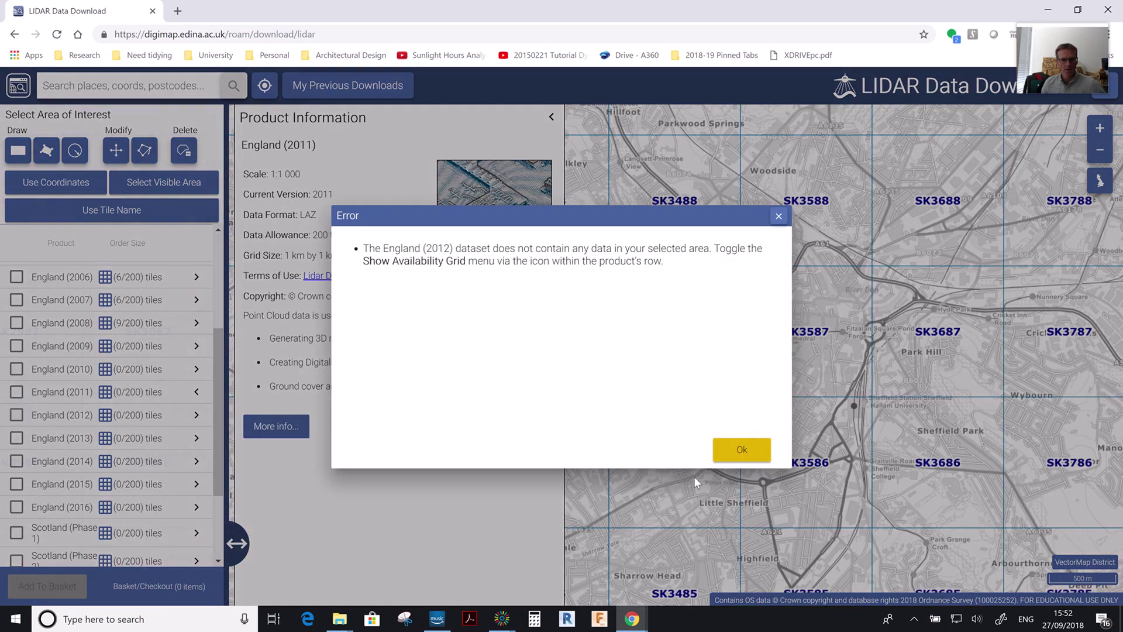
click(732, 456)
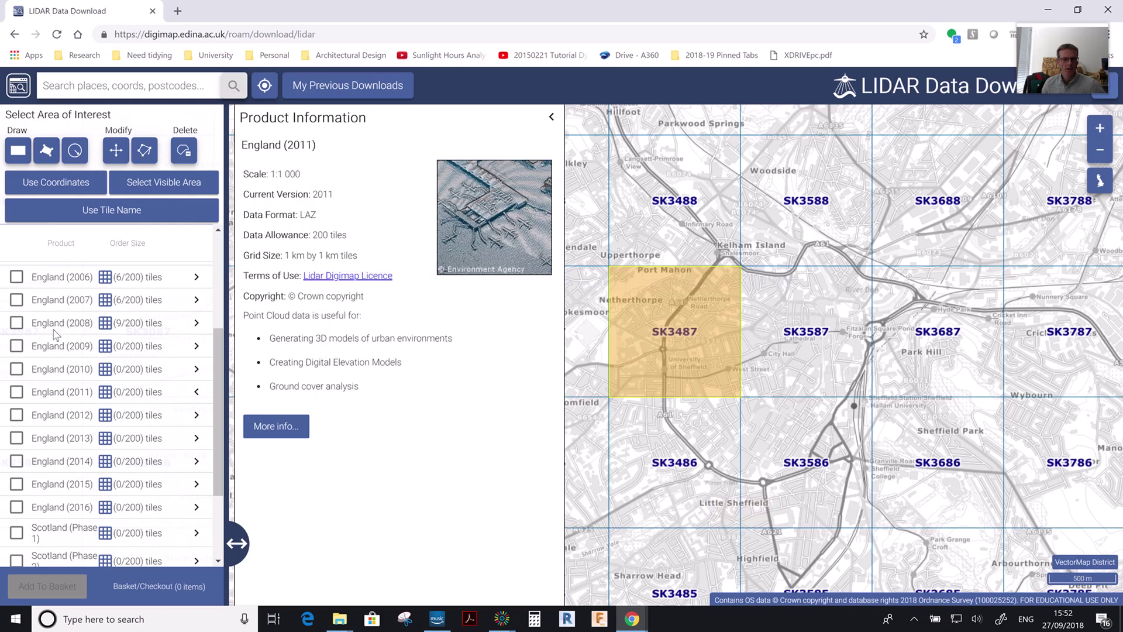
Add the England (2008) point cloud dataset to the basket and request its download as a single grouped order.
click(17, 325)
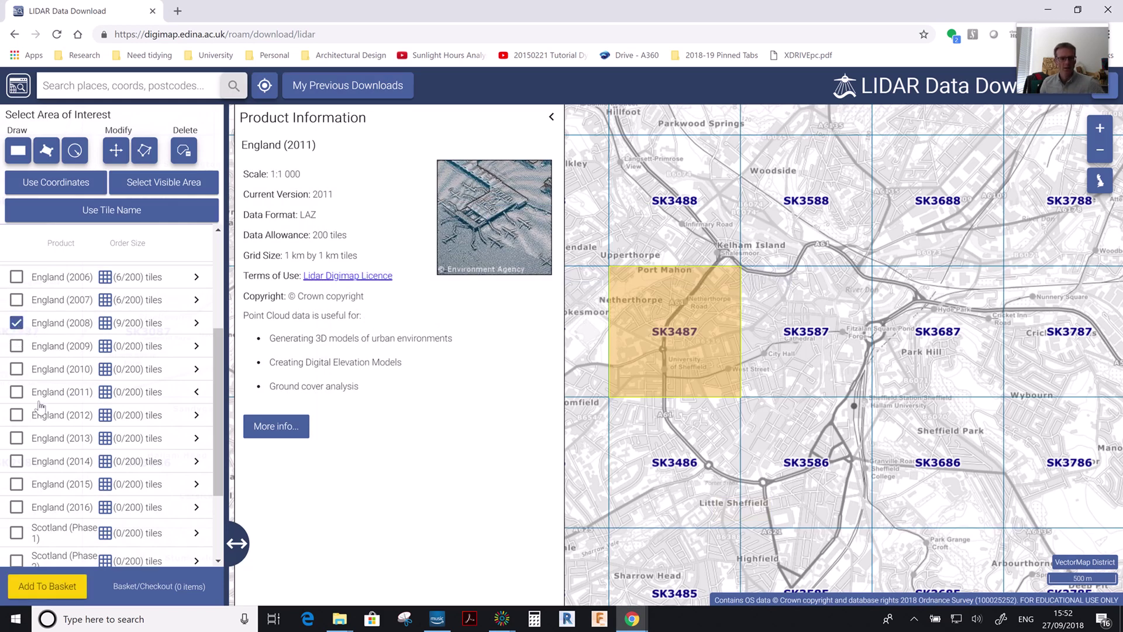
click(60, 592)
click(60, 592)
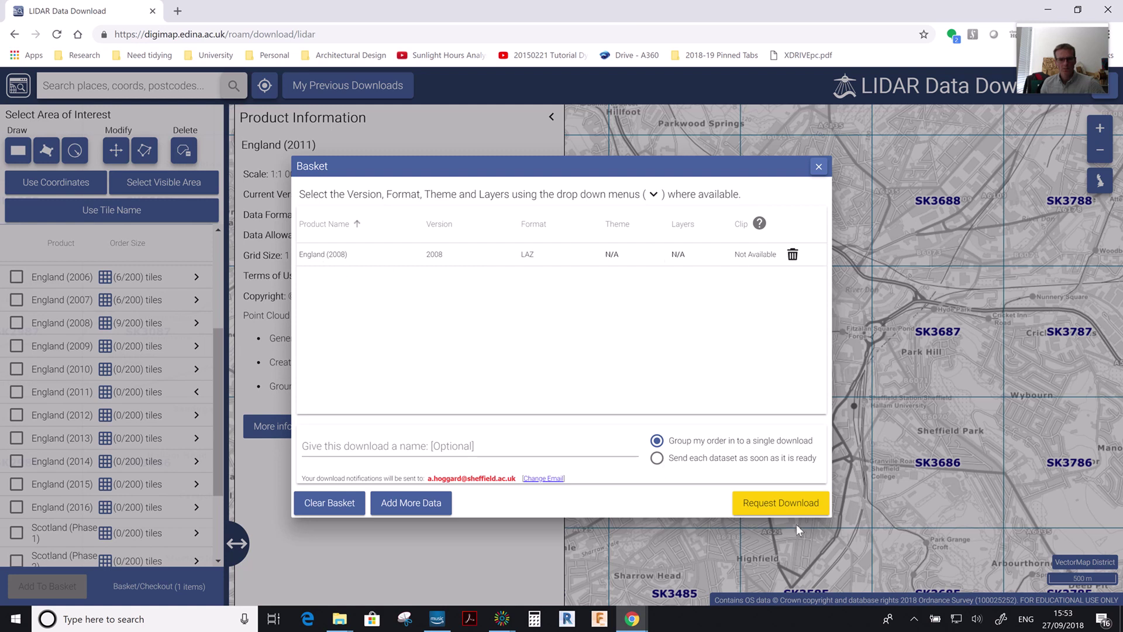
click(791, 505)
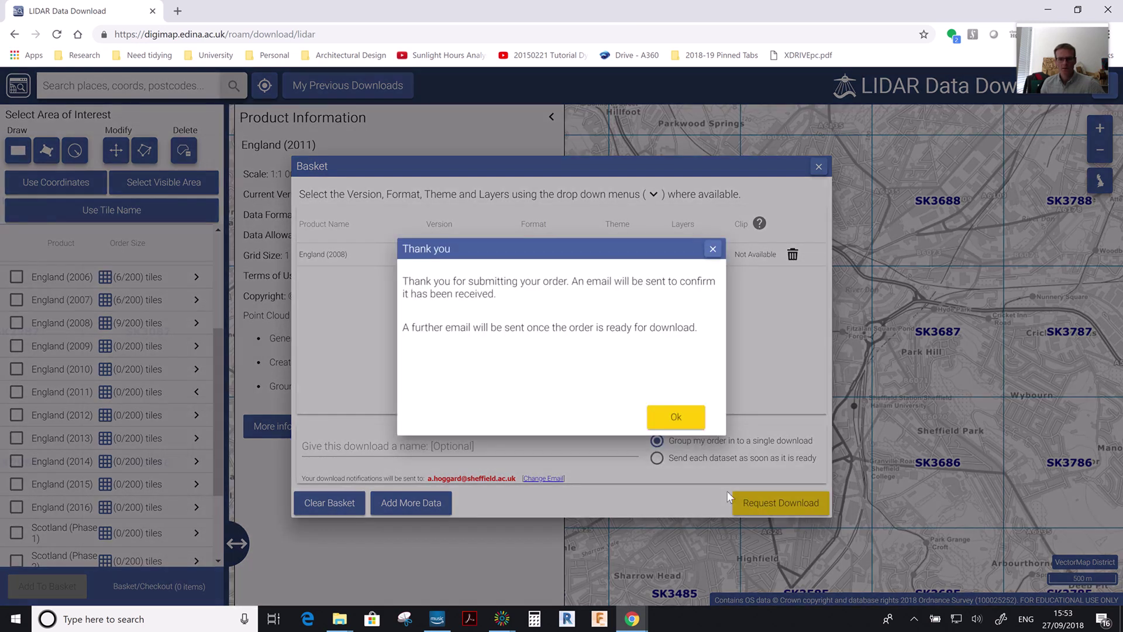
click(682, 419)
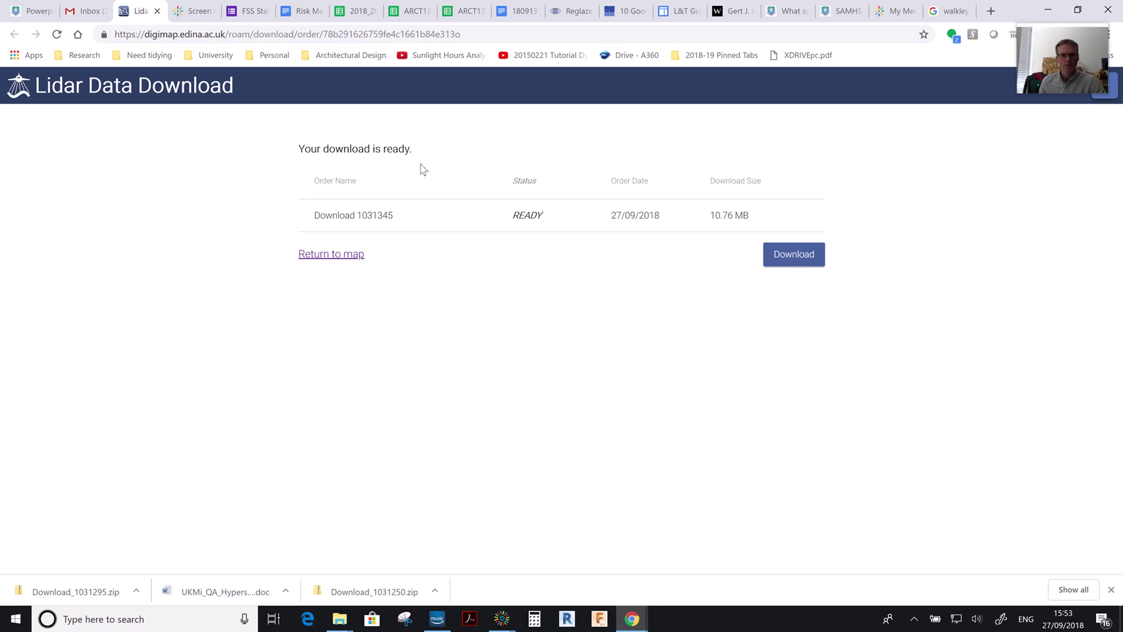
Download the completed LIDAR order and extract its zip file to the suggested folder inside Downloads.
click(799, 256)
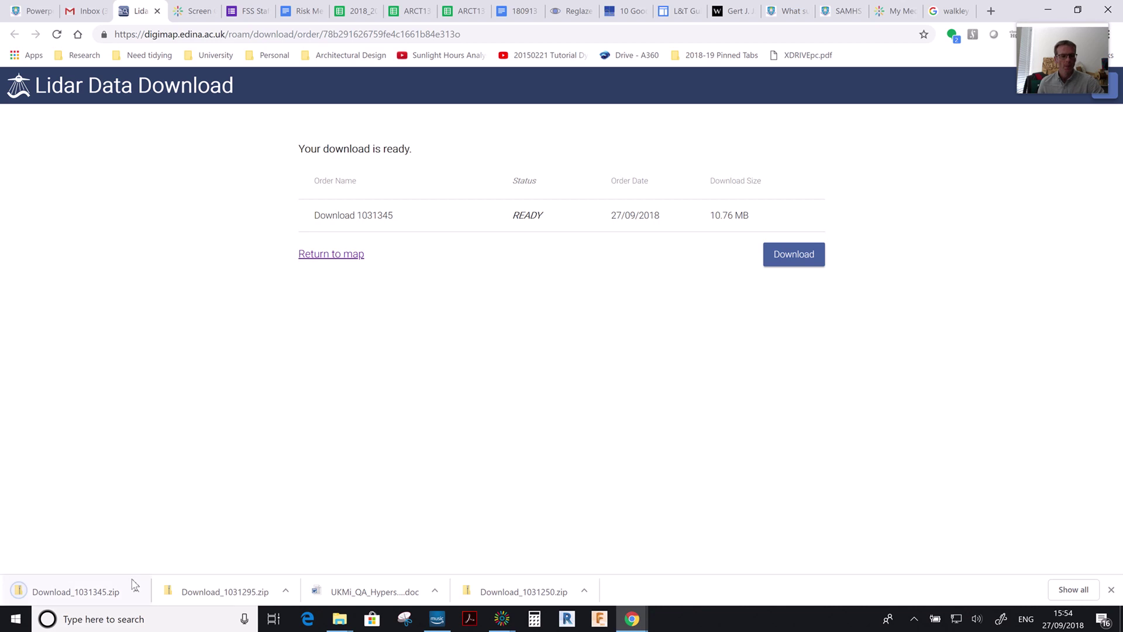
click(134, 585)
click(155, 540)
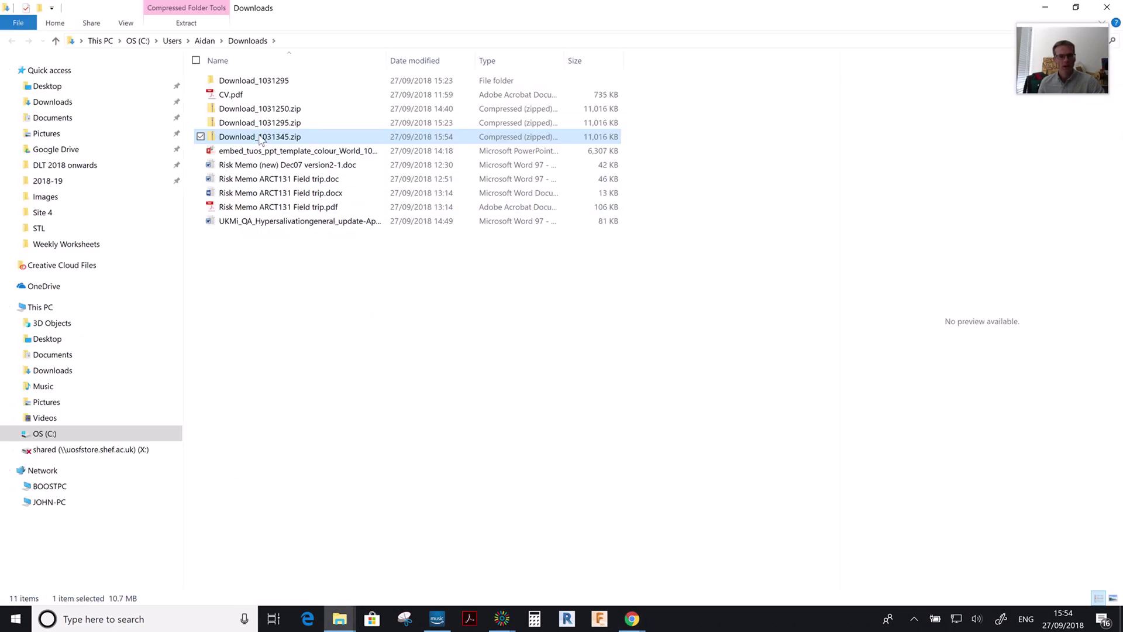
right_click(261, 139)
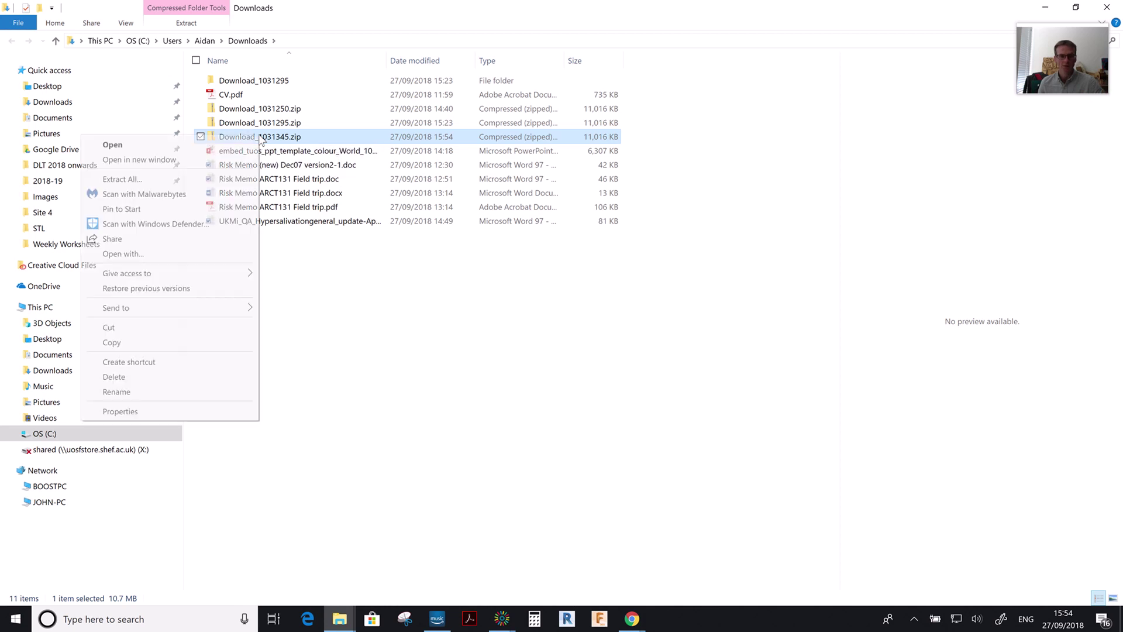
click(188, 181)
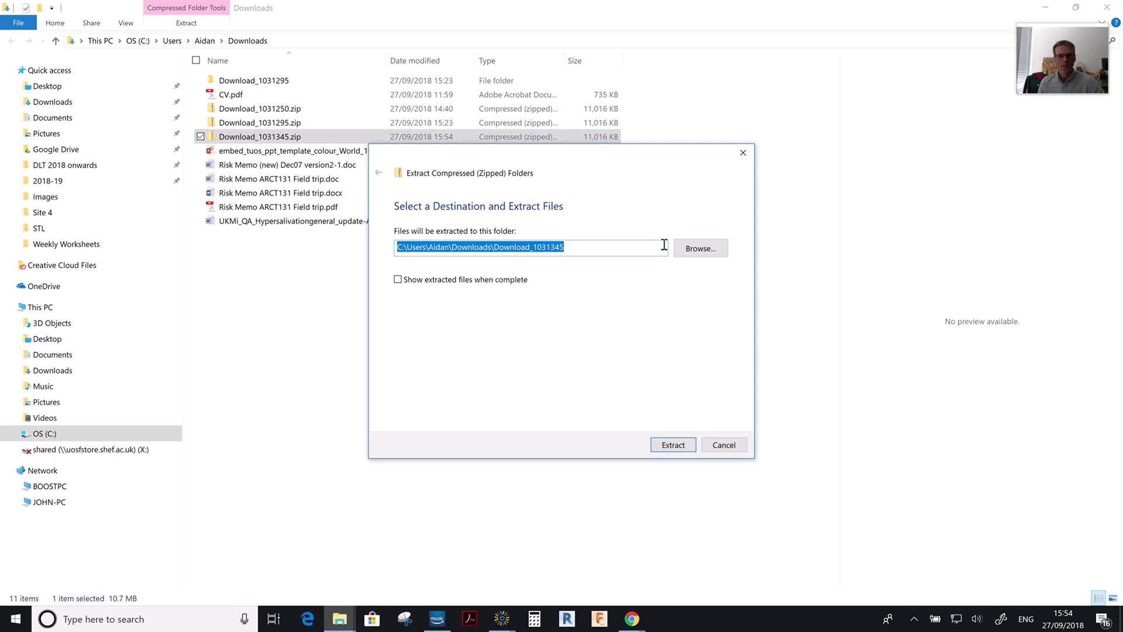
click(673, 442)
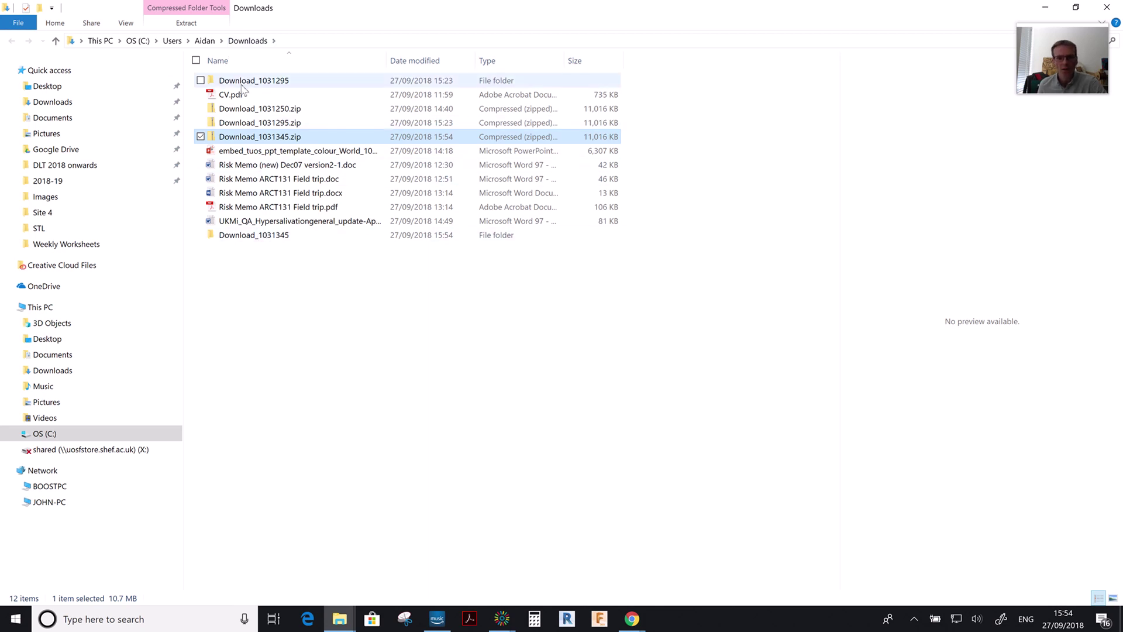
Open the newly extracted folder and go through the england-laz-2008 folder to the sk subfolder with the LAZ file.
mouse_move(245, 86)
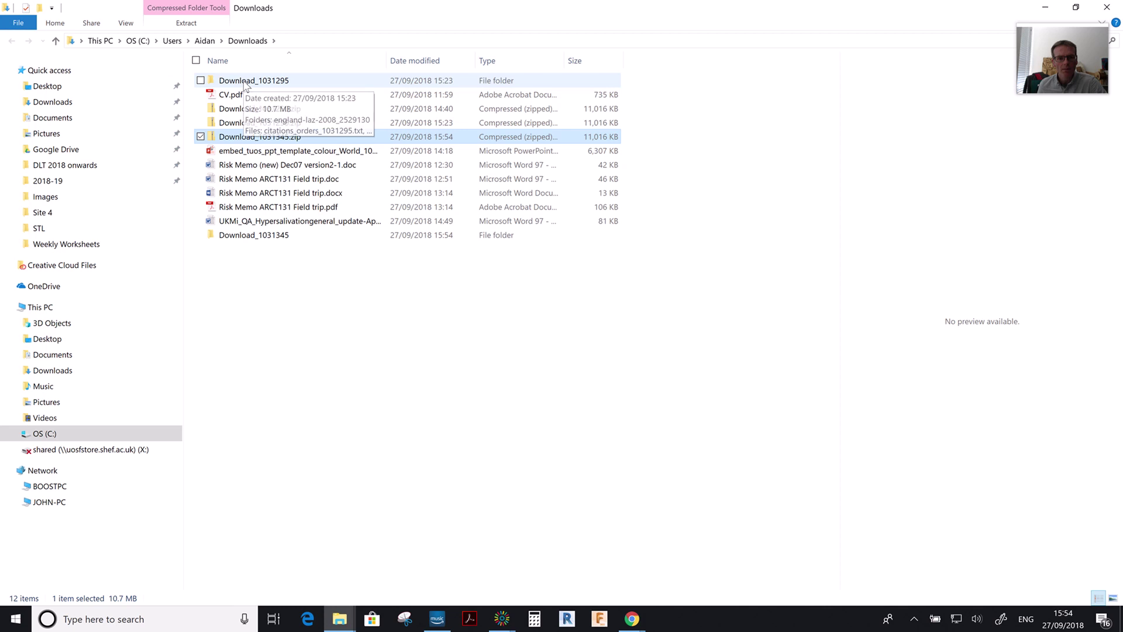
click(262, 239)
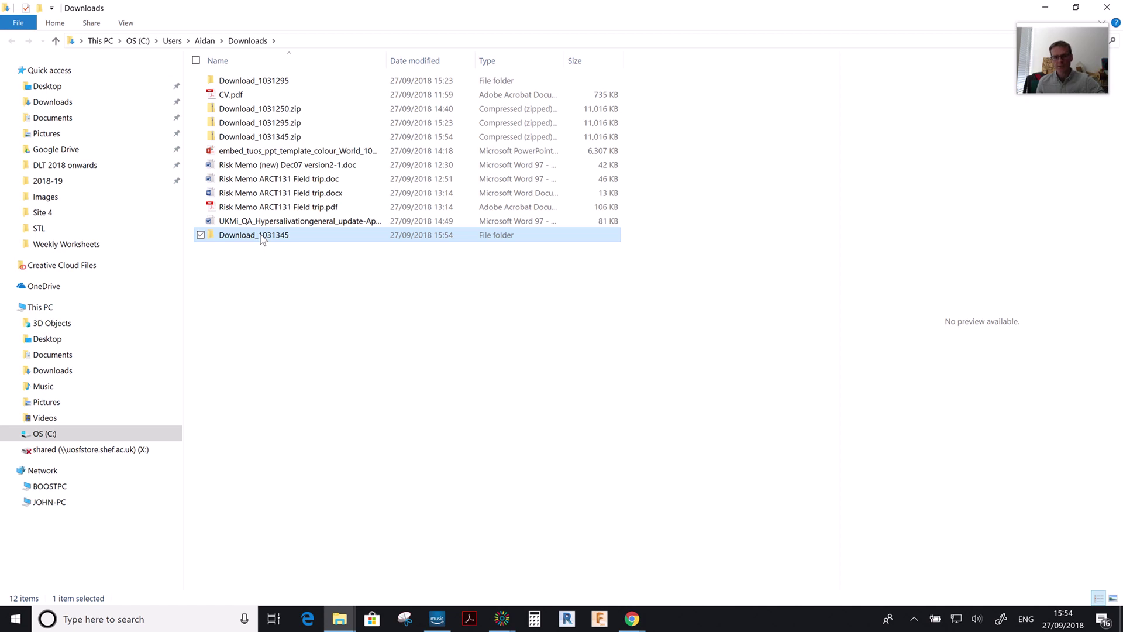
double_click(262, 237)
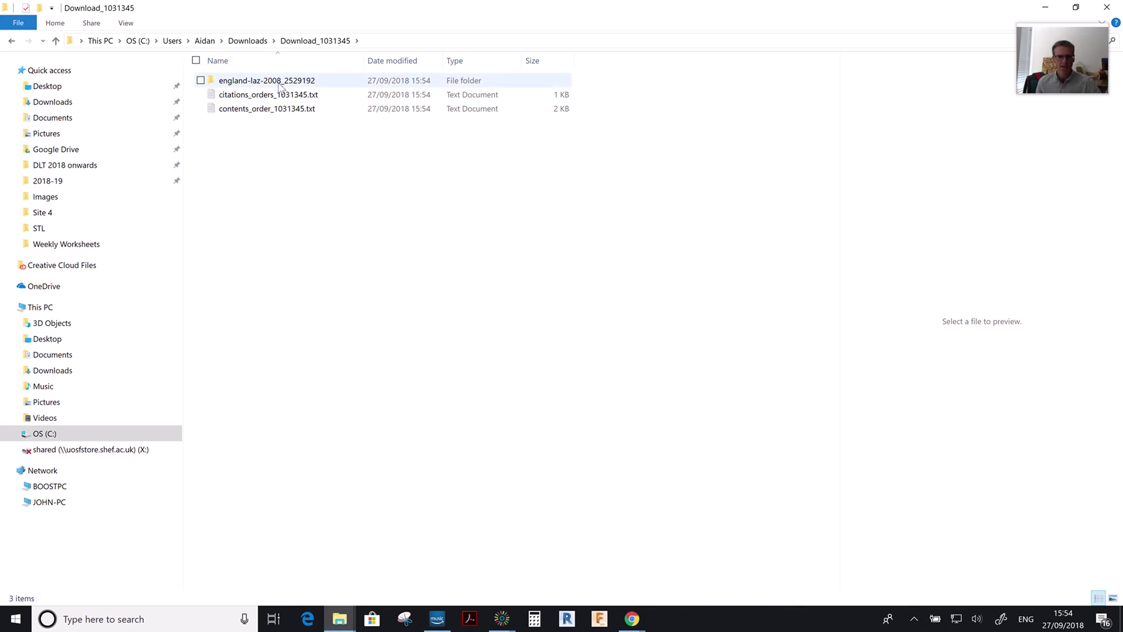
double_click(282, 83)
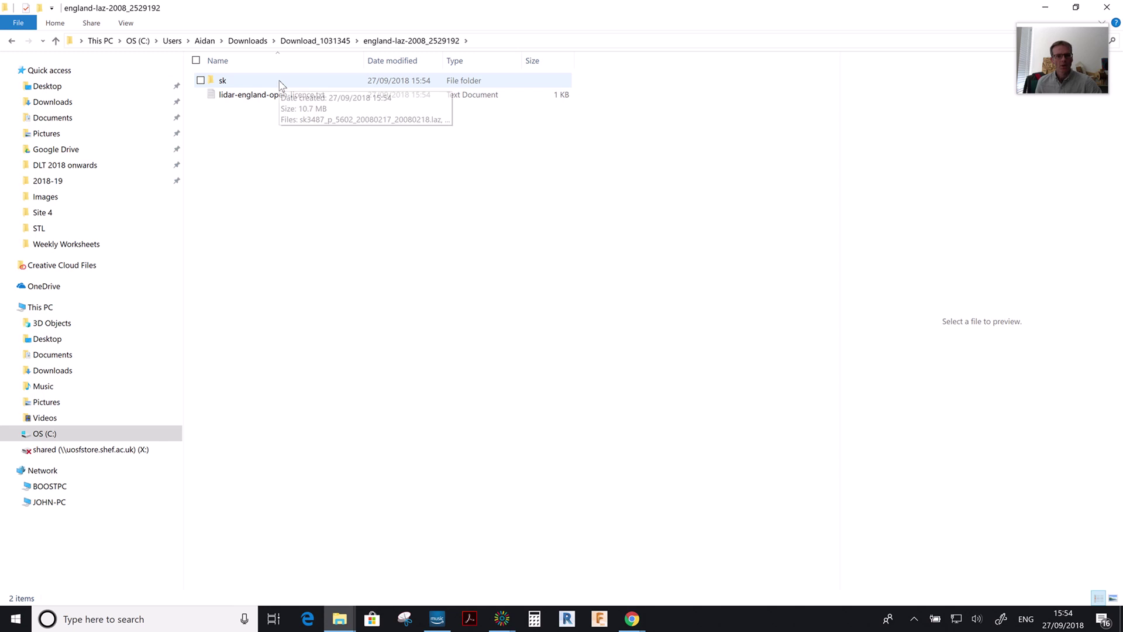
double_click(236, 82)
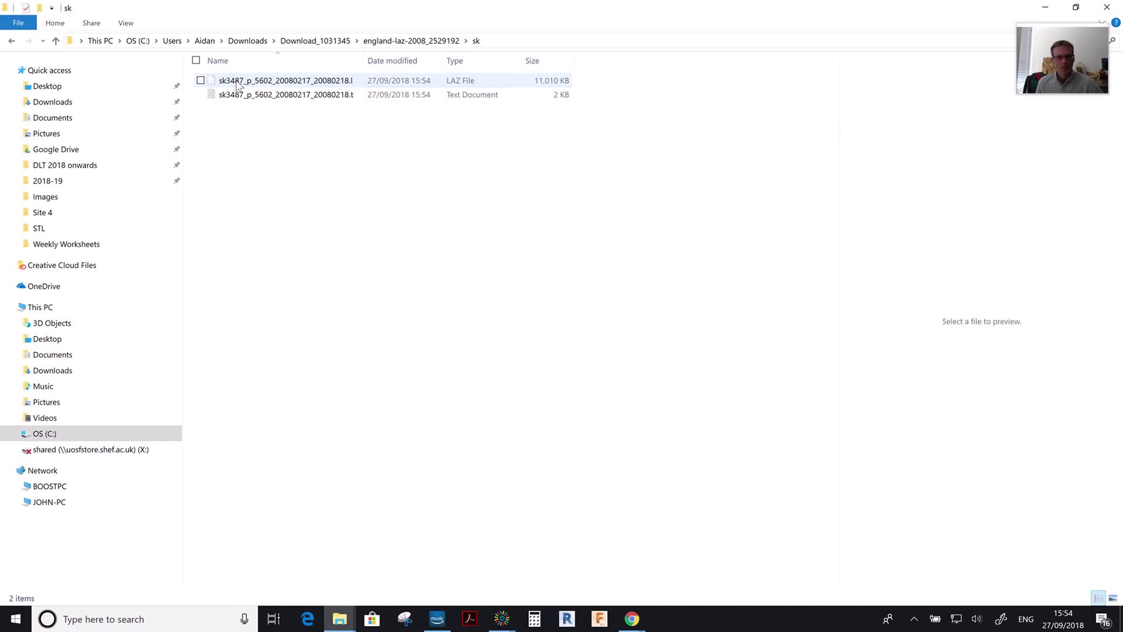